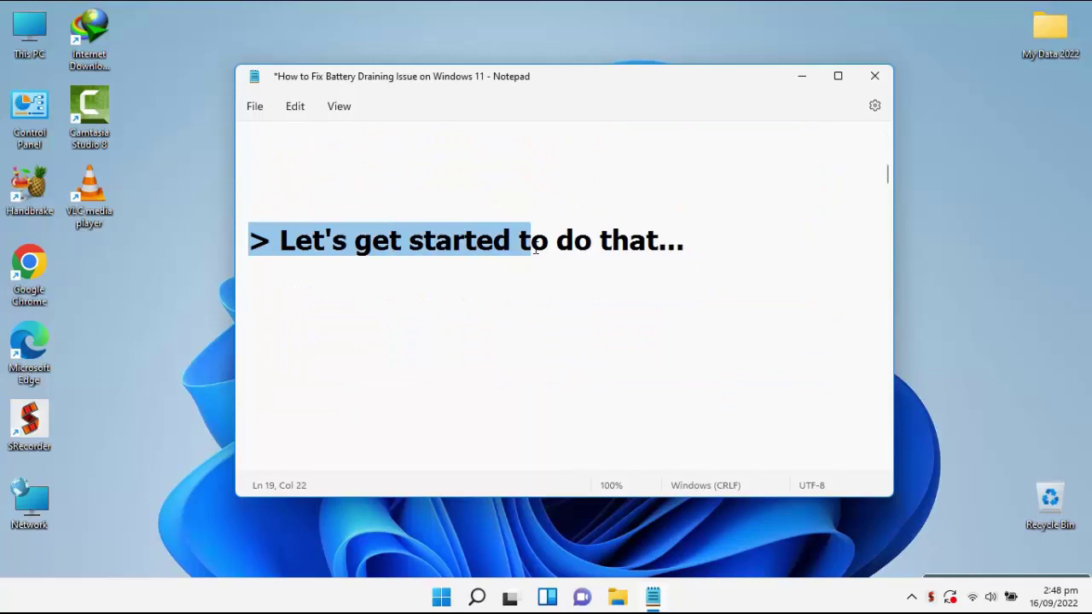
Step: Highlight the Tweak 1 note, search Windows for "troub", and open Other troubleshooters in the Troubleshoot settings
scroll(539, 320, down, 5)
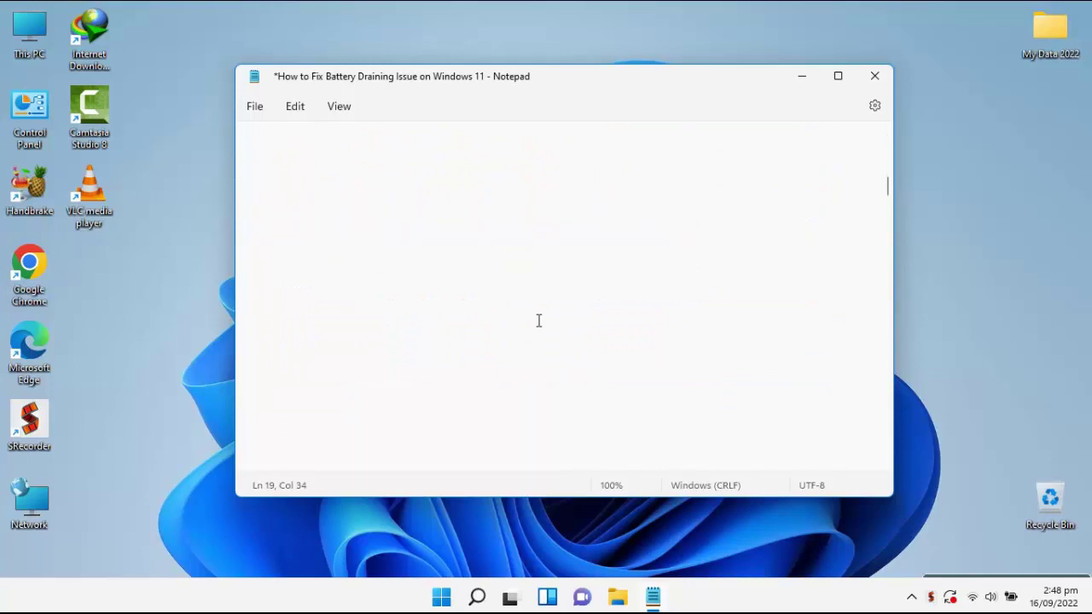
drag(280, 316, 887, 321)
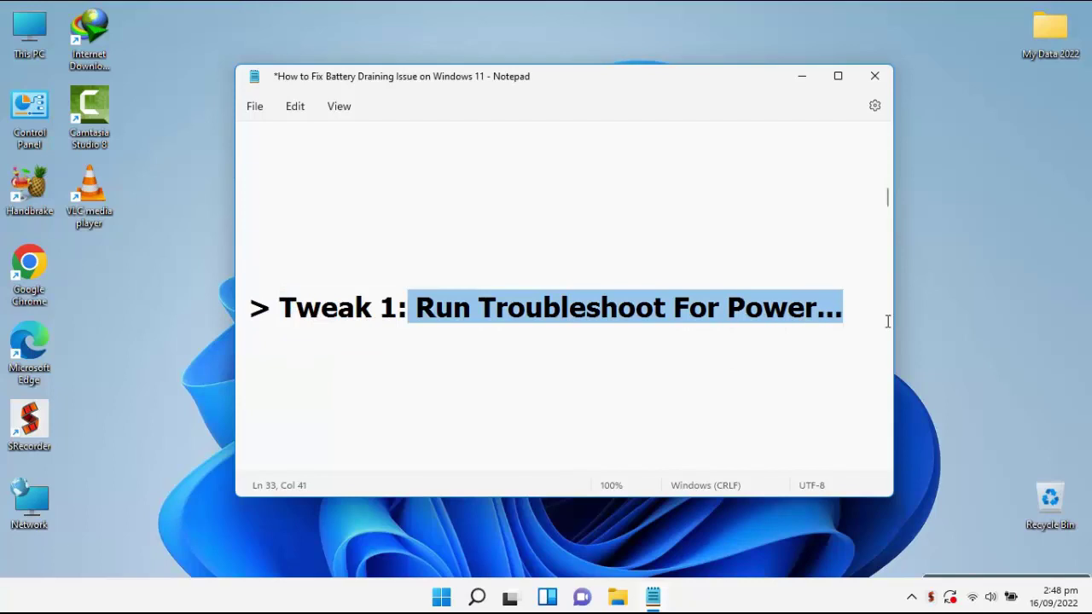
click(477, 595)
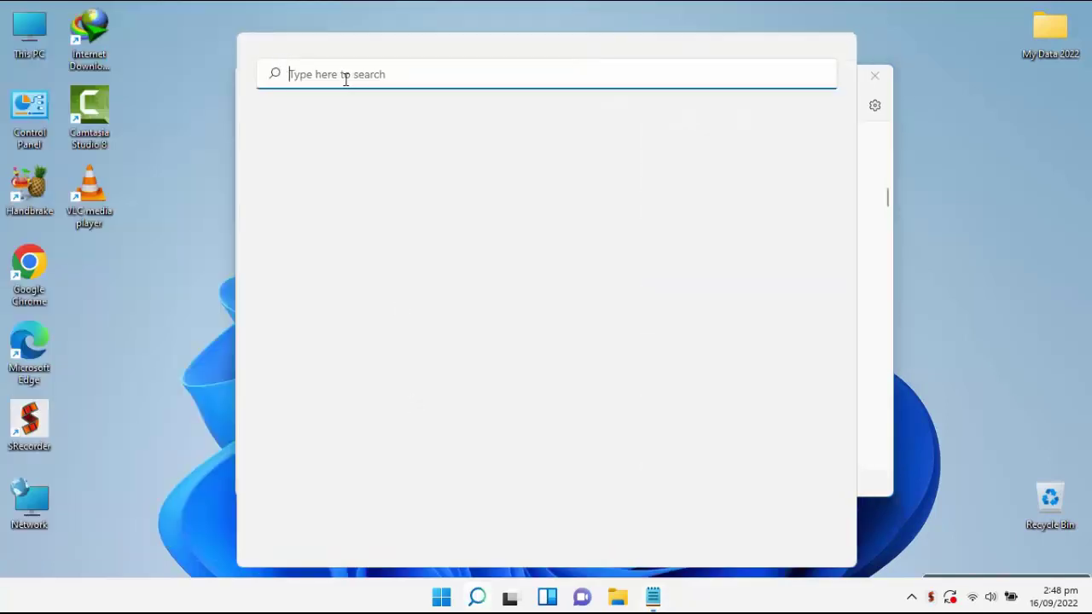
click(346, 75)
text(troub)
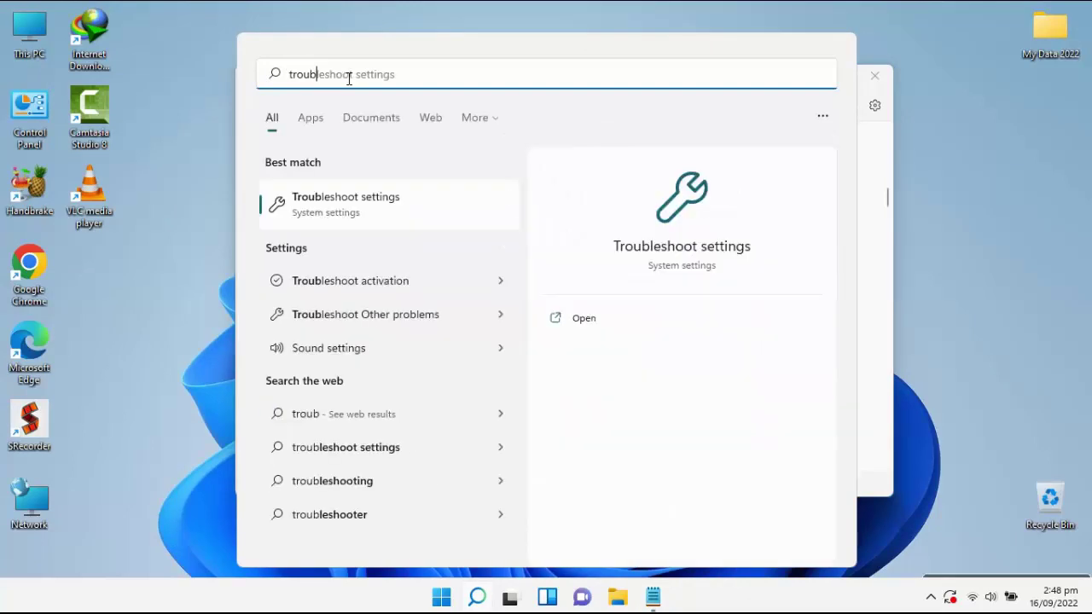
click(371, 209)
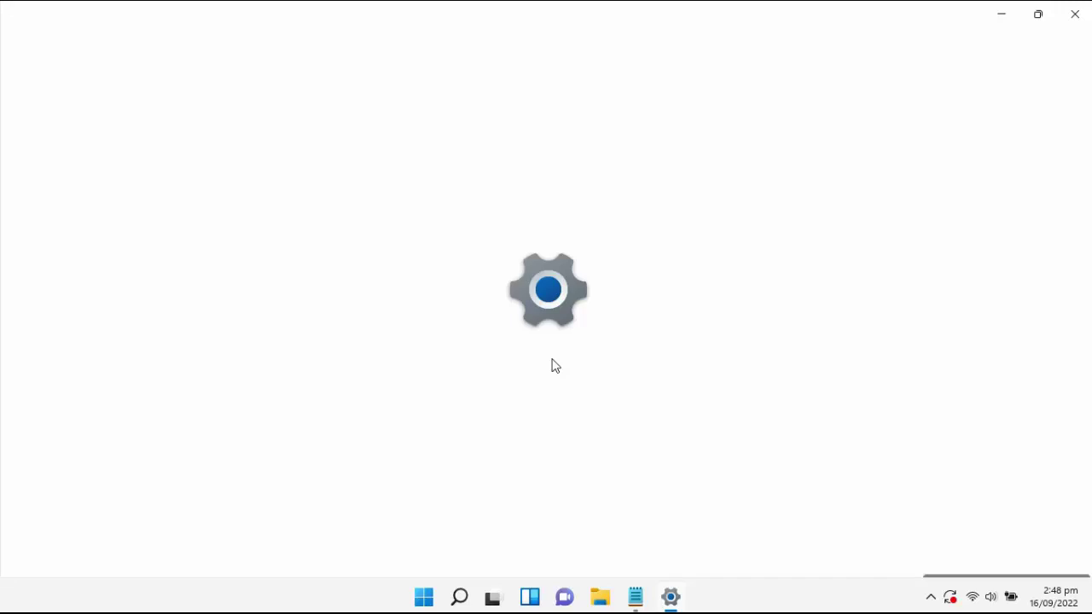
click(421, 323)
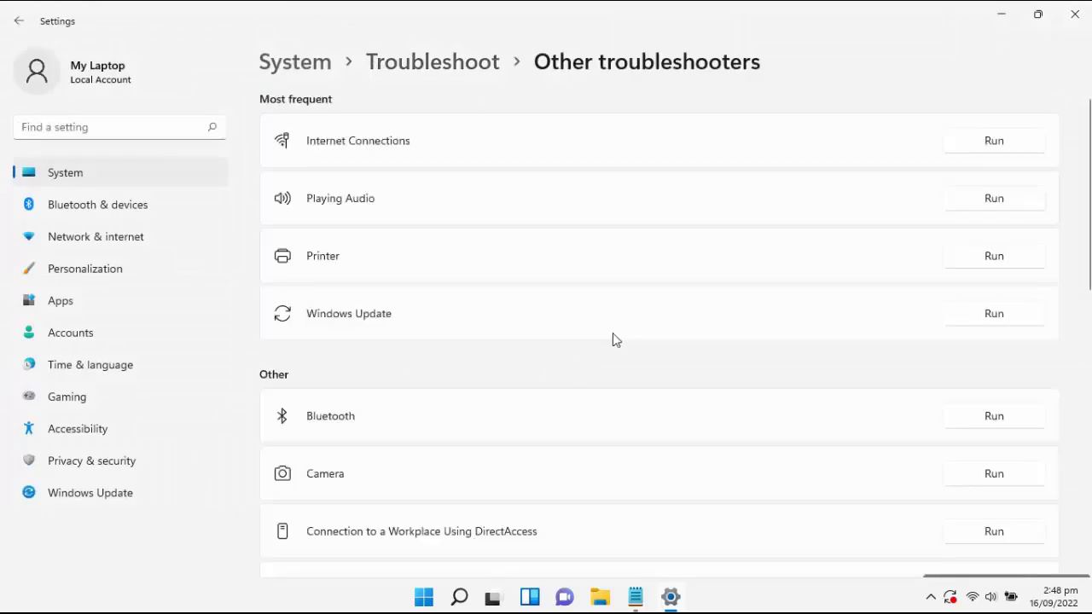
Step: Run the Power troubleshooter, and close both it and the Settings window once it has finished
scroll(613, 334, down, 5)
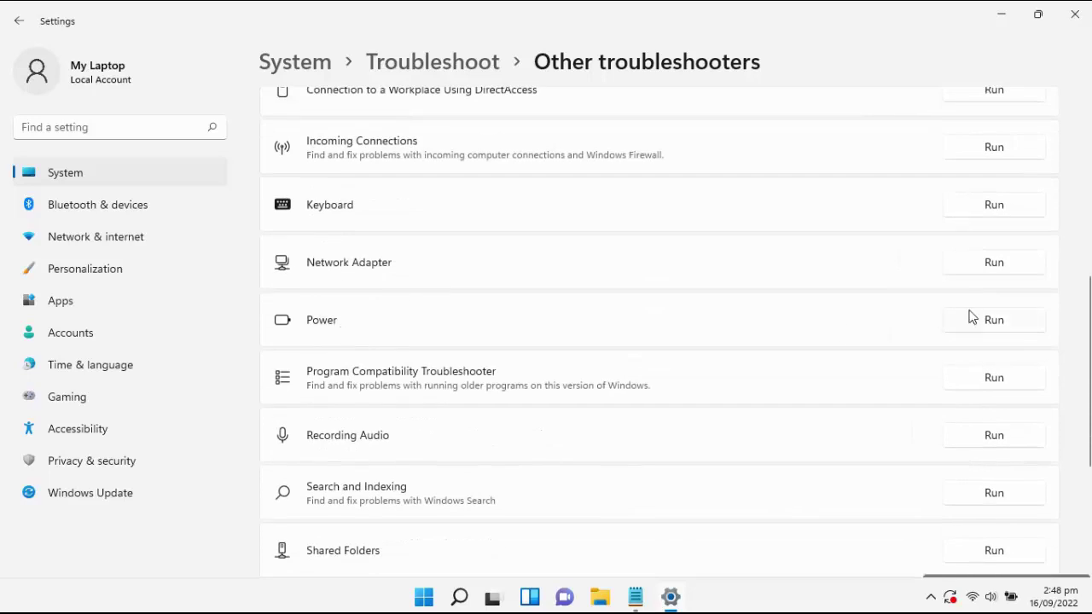
click(989, 322)
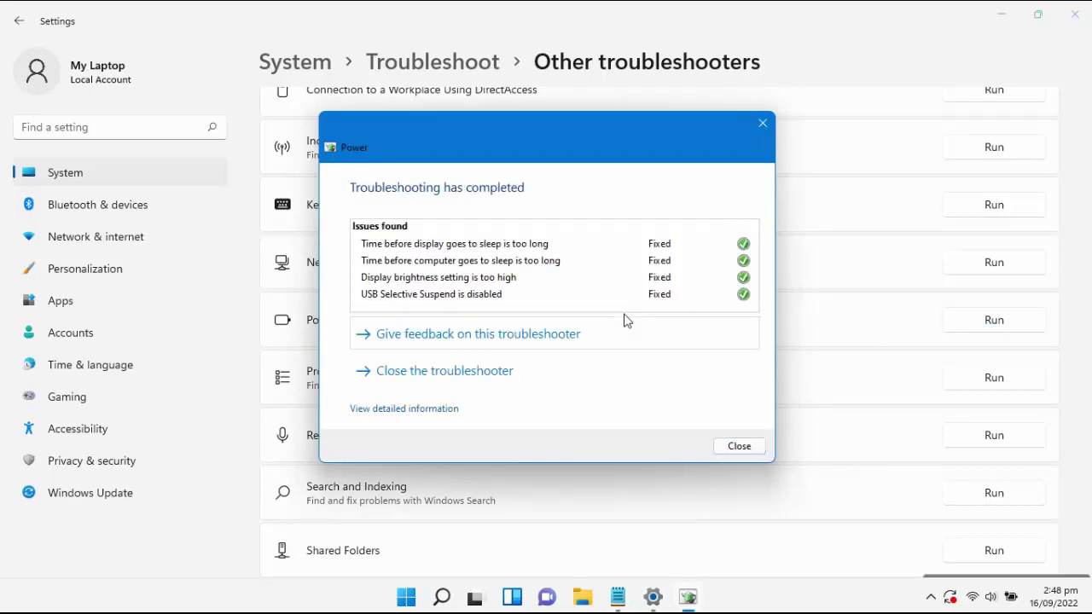
click(484, 372)
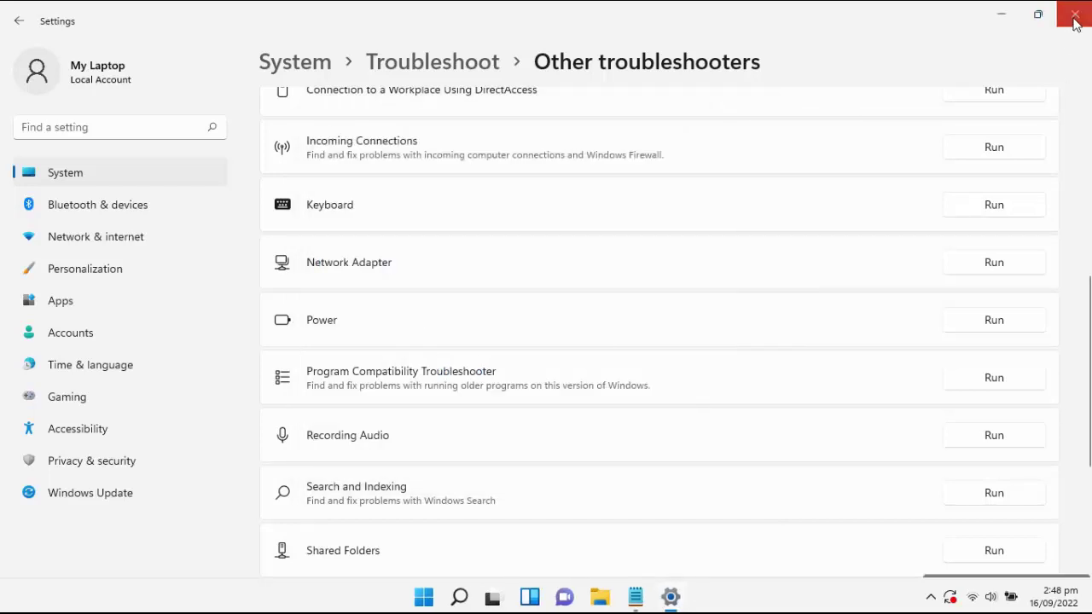
click(1075, 17)
Step: Highlight the lines of the Tweak 2 note about Best Power Efficiency and the Battery Saver option
scroll(623, 319, down, 5)
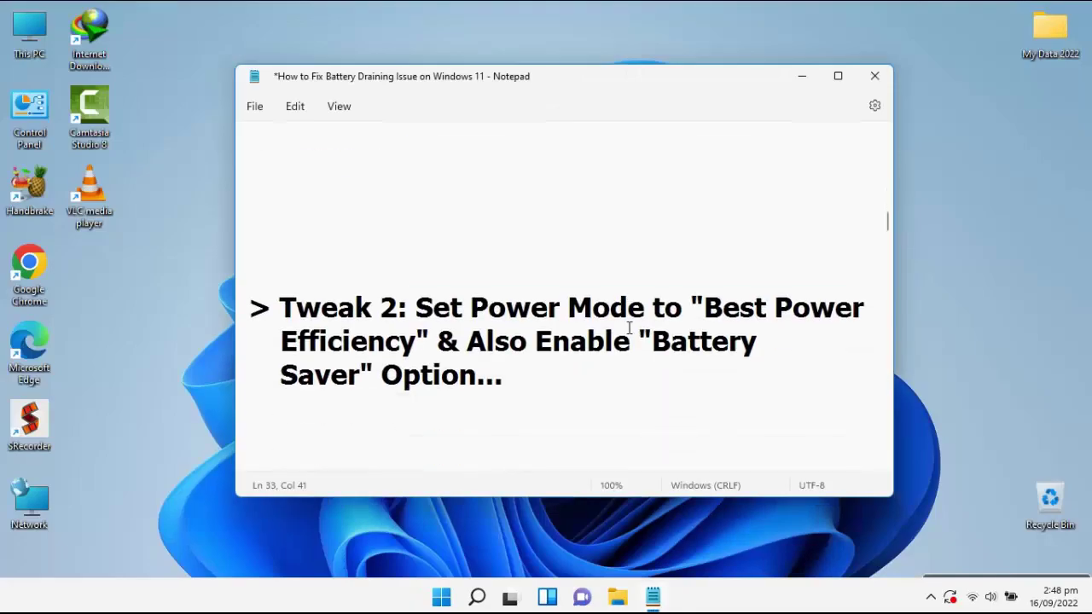
scroll(554, 307, down, 3)
drag(272, 207, 863, 209)
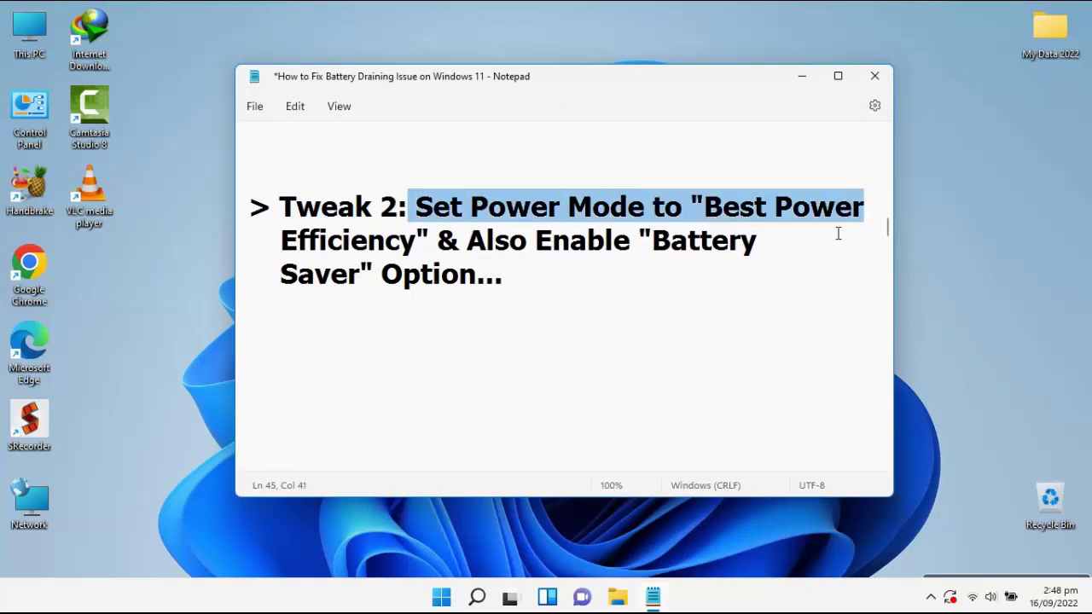
drag(281, 241, 788, 243)
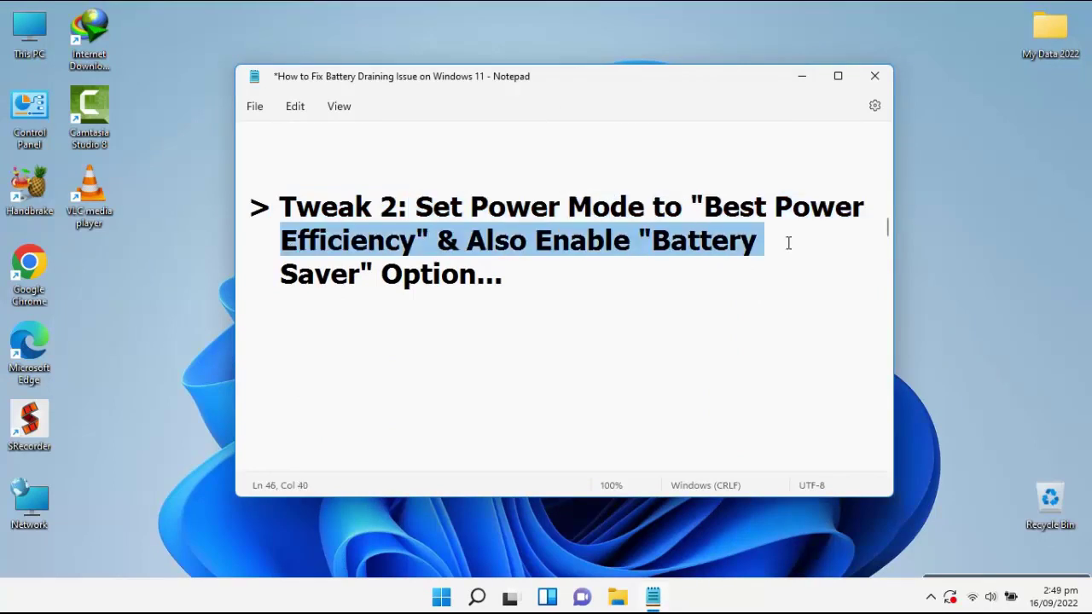
drag(277, 287, 522, 289)
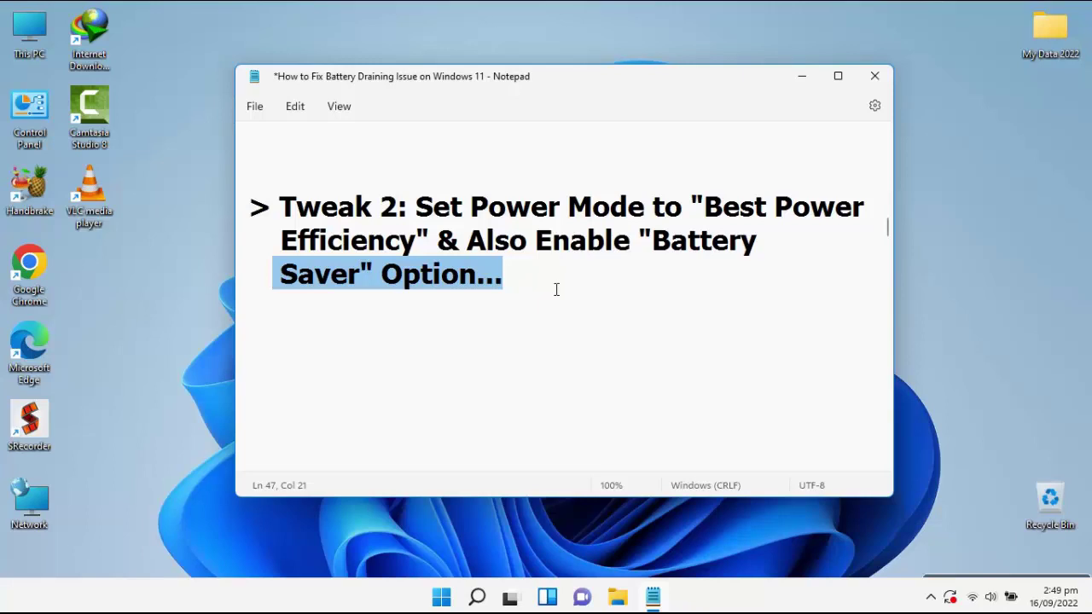
Step: Set the power mode to Best power efficiency in the Power & battery system settings
right_click(445, 599)
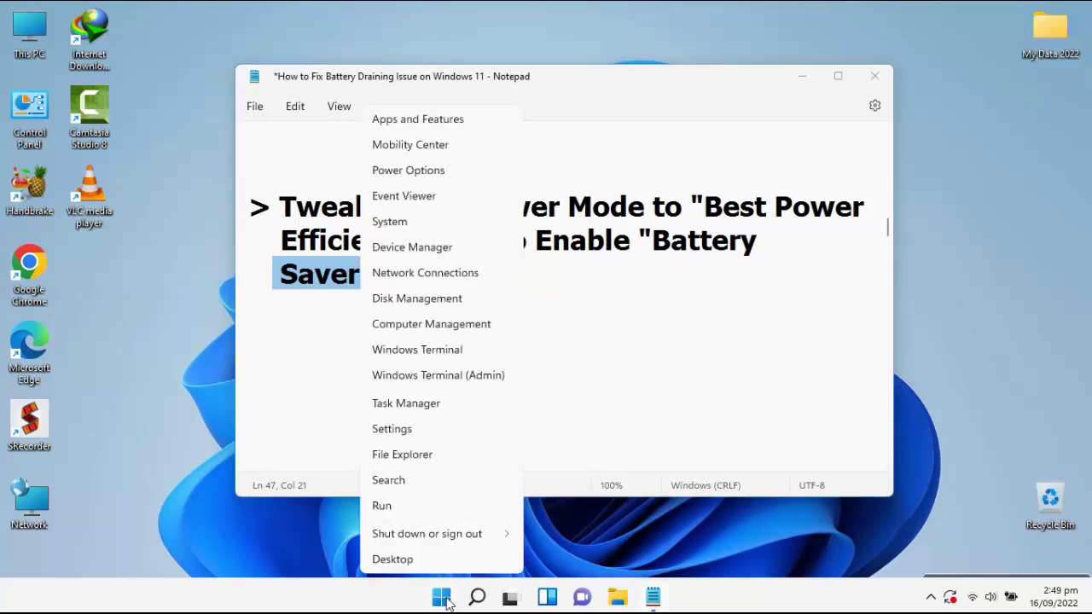
click(452, 431)
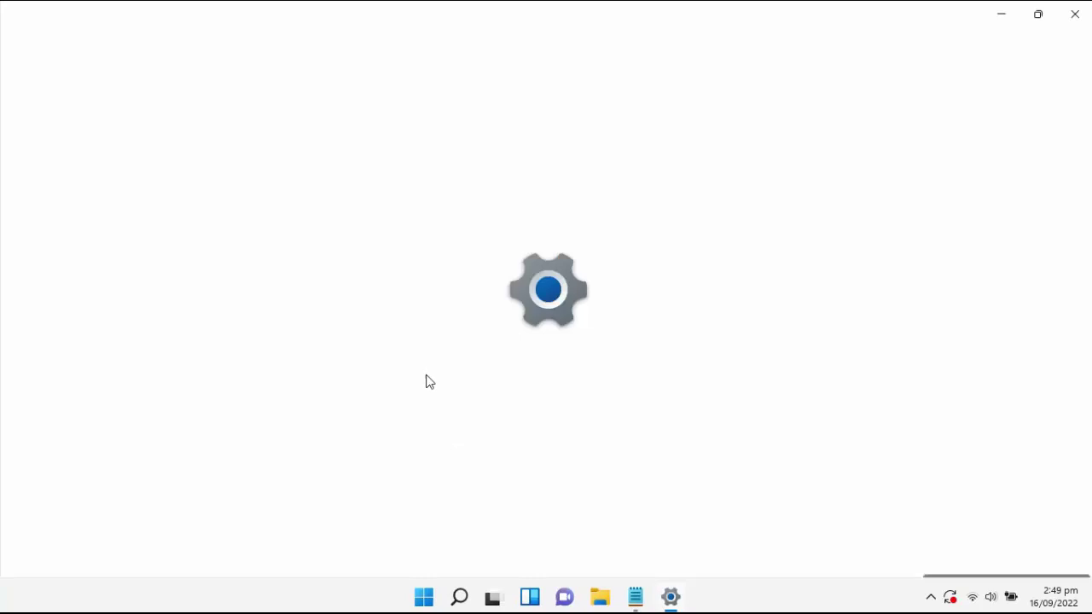
click(447, 213)
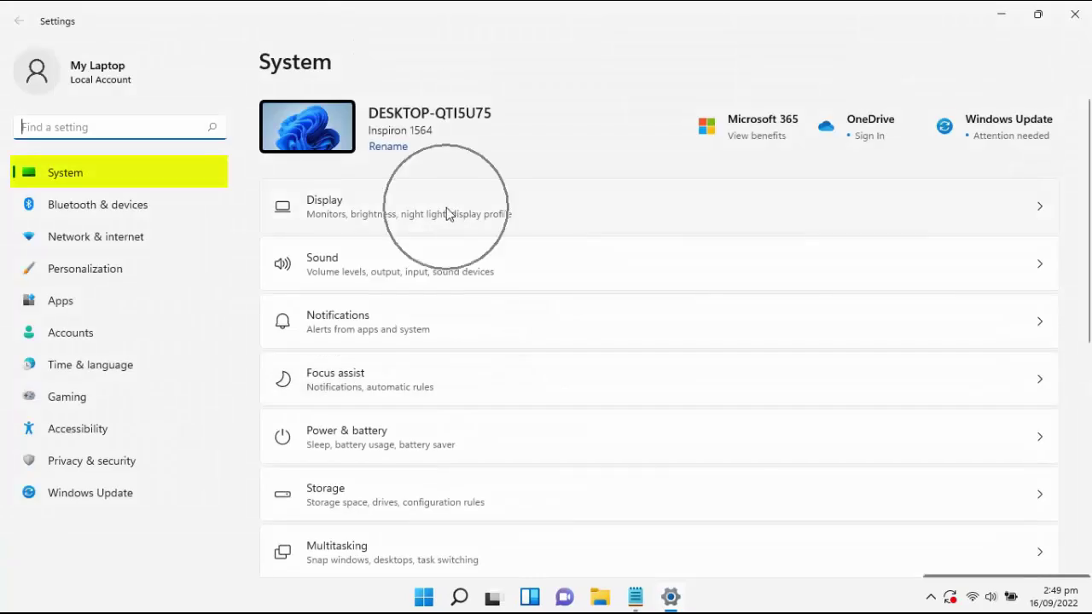
click(504, 438)
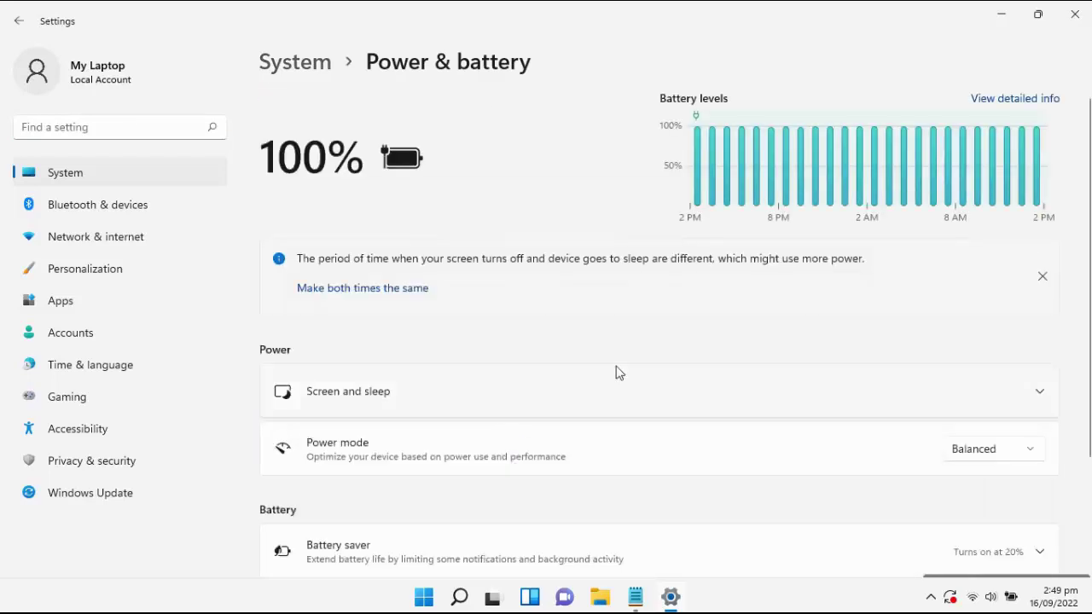
scroll(649, 336, down, 2)
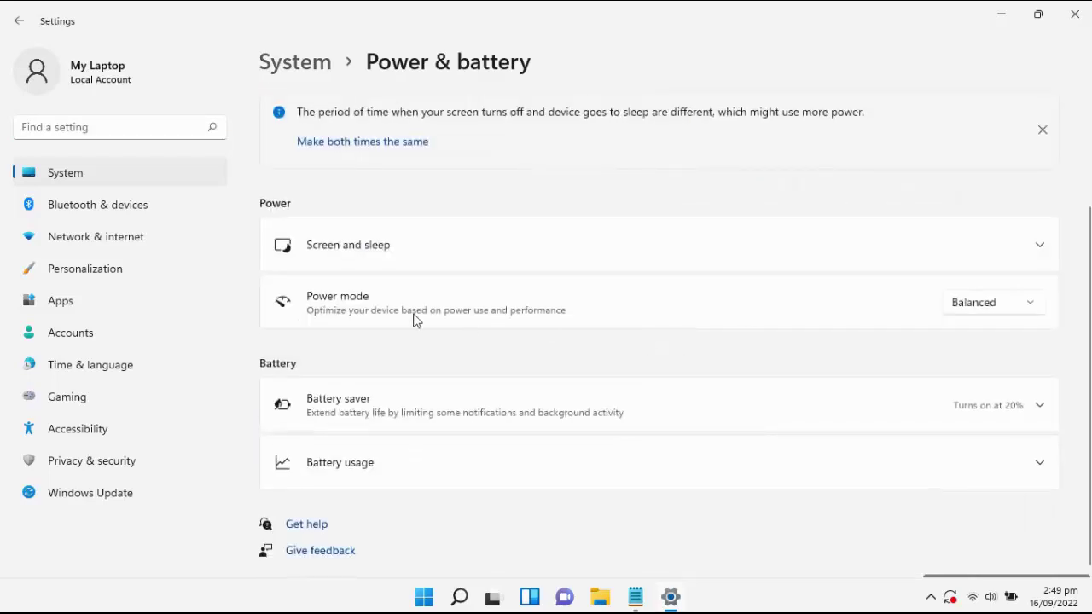
click(985, 311)
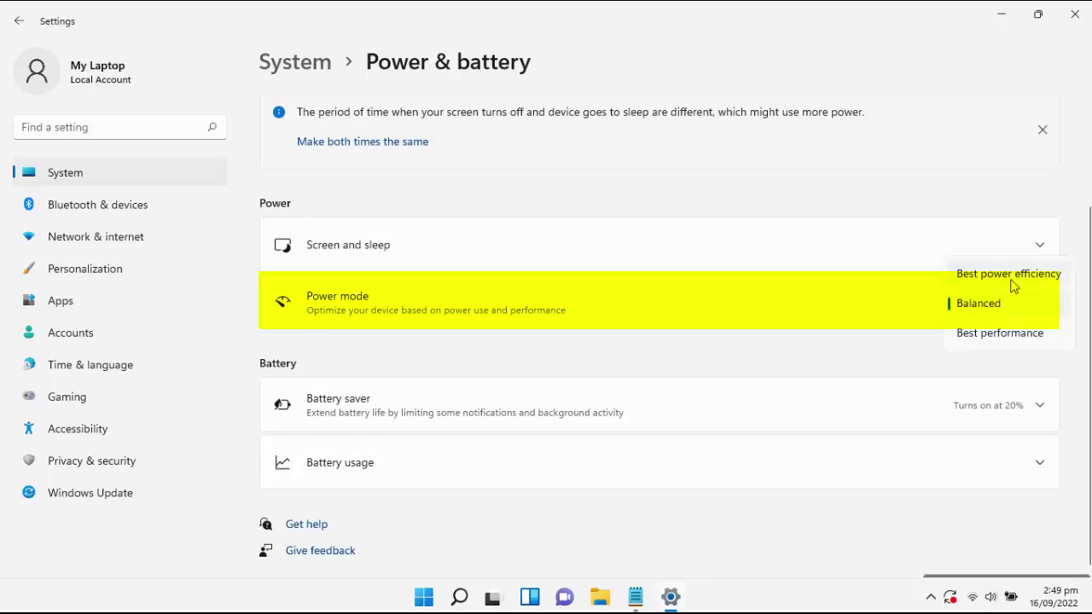
click(1015, 279)
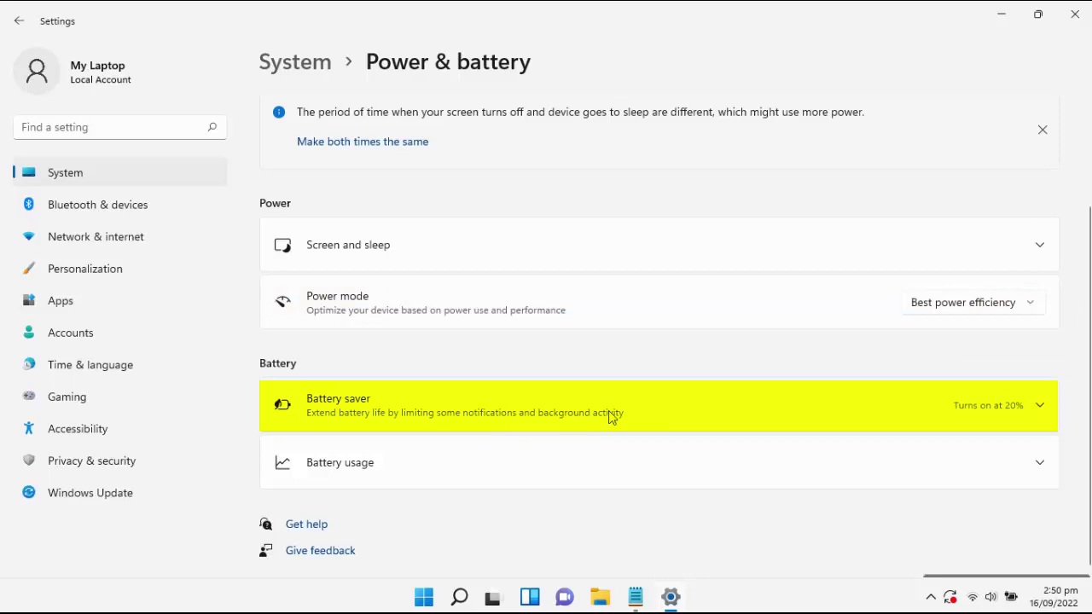
Step: Expand the Battery saver options to examine how it is turned on, and close the Settings window
click(745, 408)
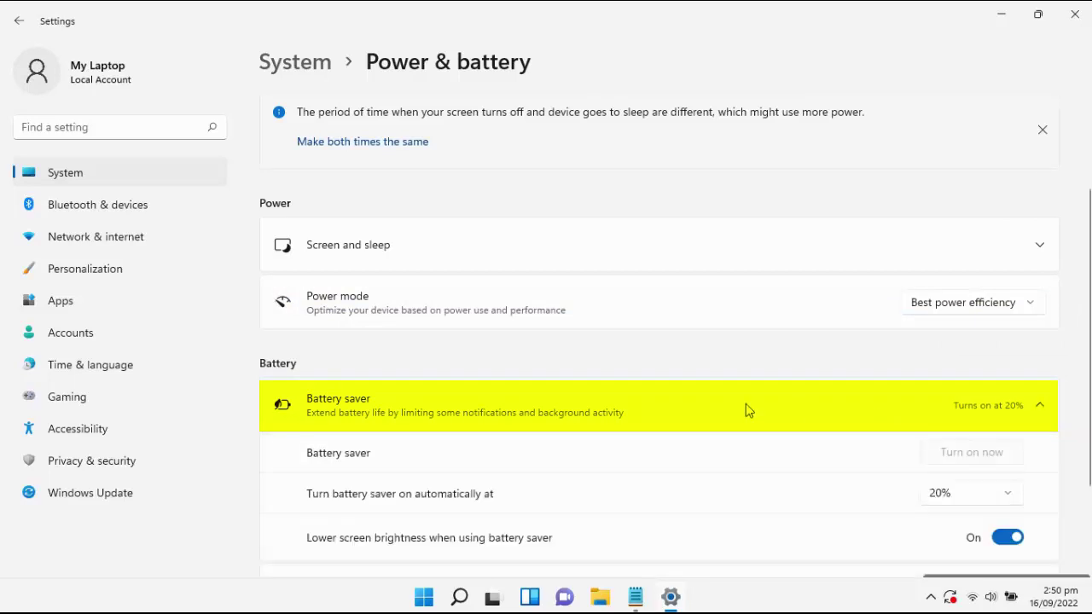
scroll(870, 403, down, 3)
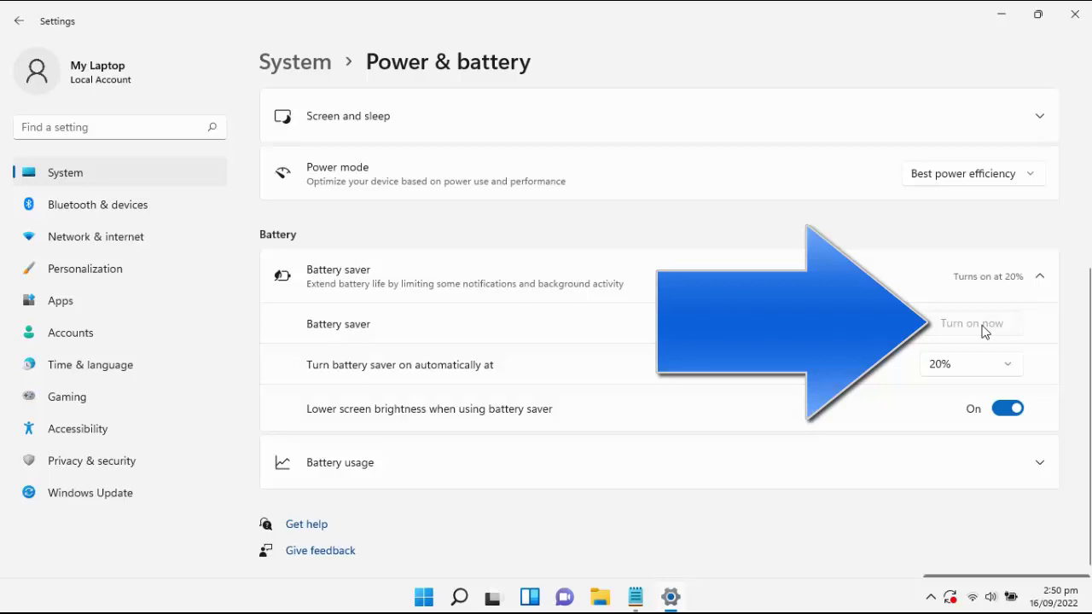
click(1075, 13)
Step: Return to the Notepad notes and highlight the Tweak 3 heading "Adjust Video Playback..."
click(653, 597)
scroll(443, 342, down, 5)
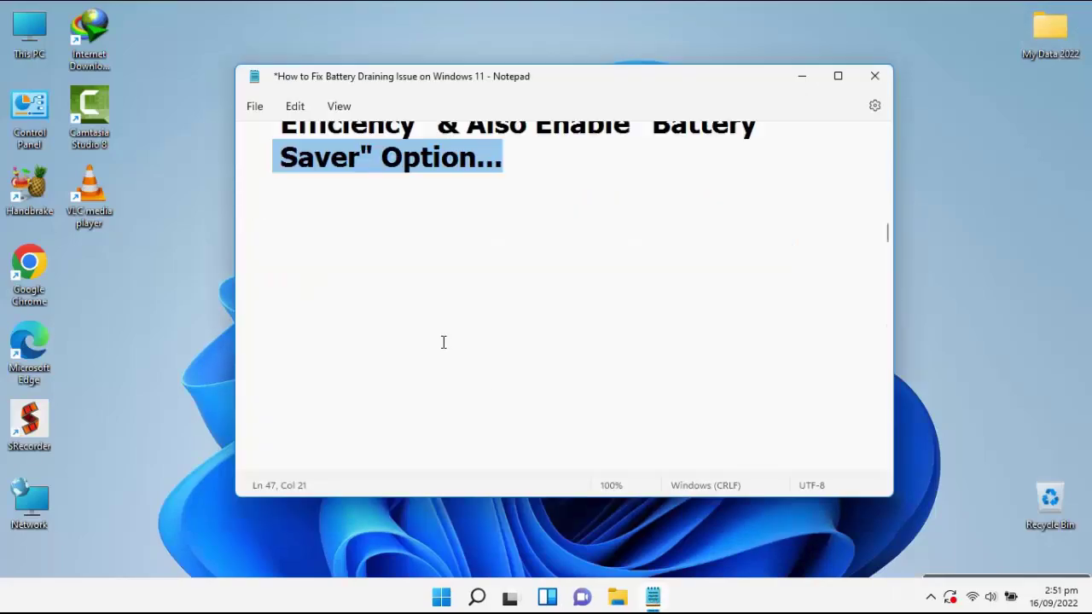
scroll(444, 342, down, 1)
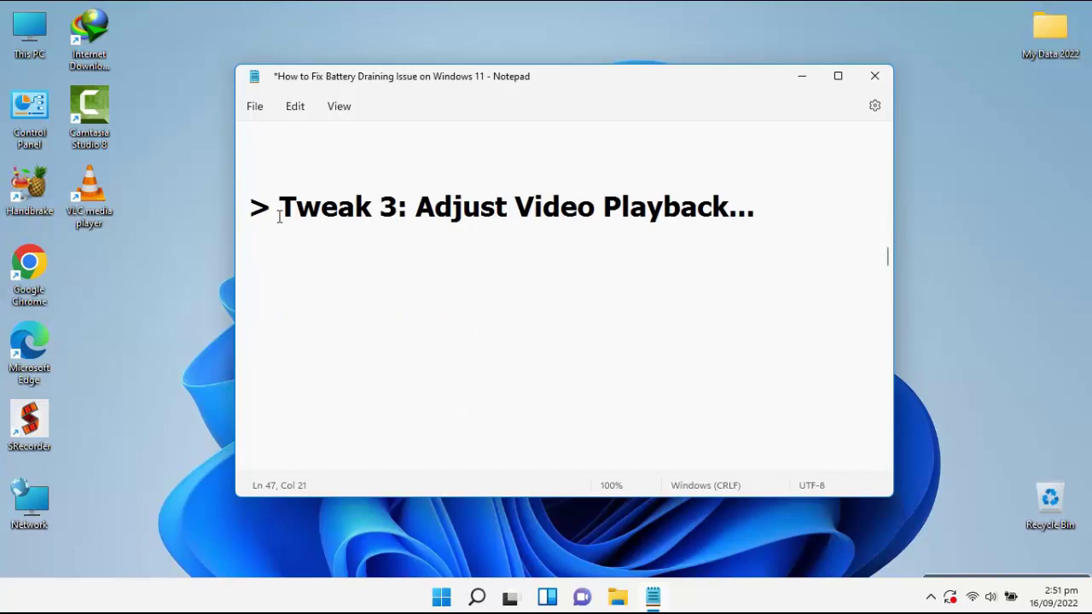
drag(279, 217, 783, 212)
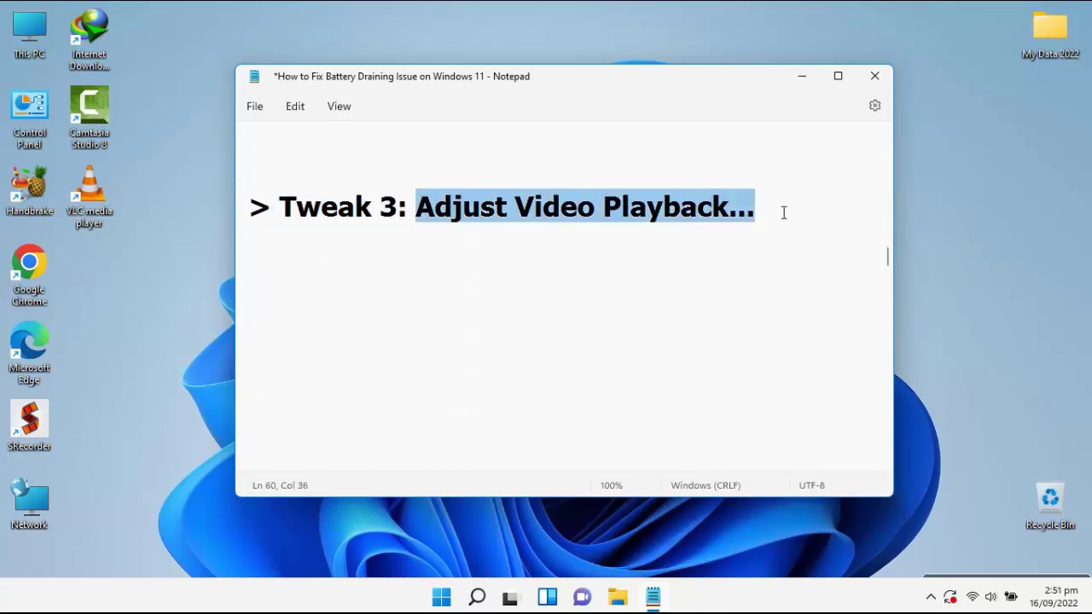
Step: In the Apps video playback settings, choose Optimize for battery life, enable lower-resolution video on battery, and close Settings
right_click(444, 599)
click(474, 431)
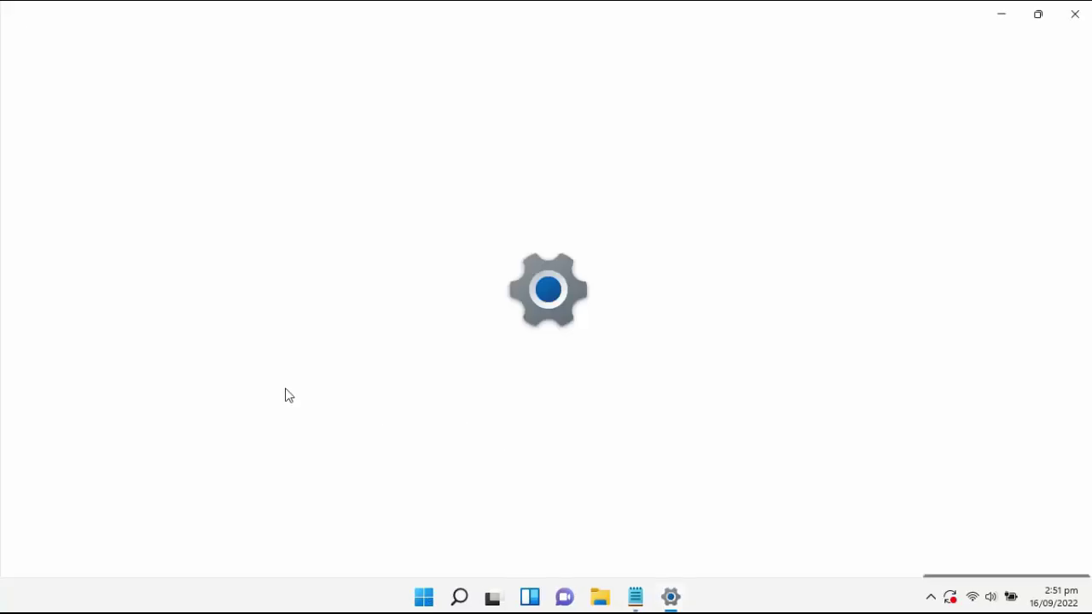
click(94, 301)
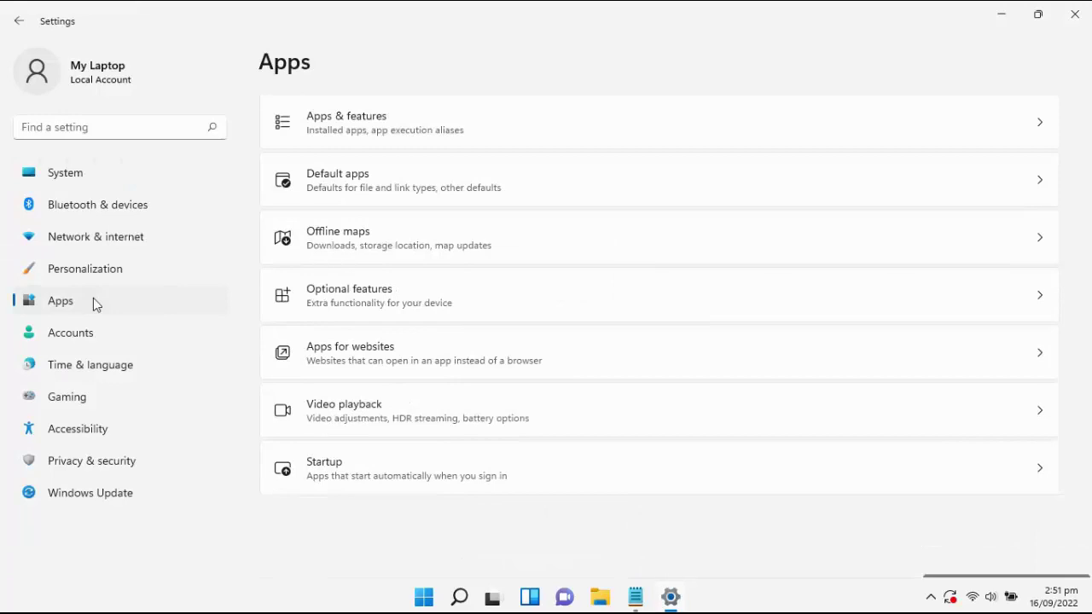
click(508, 412)
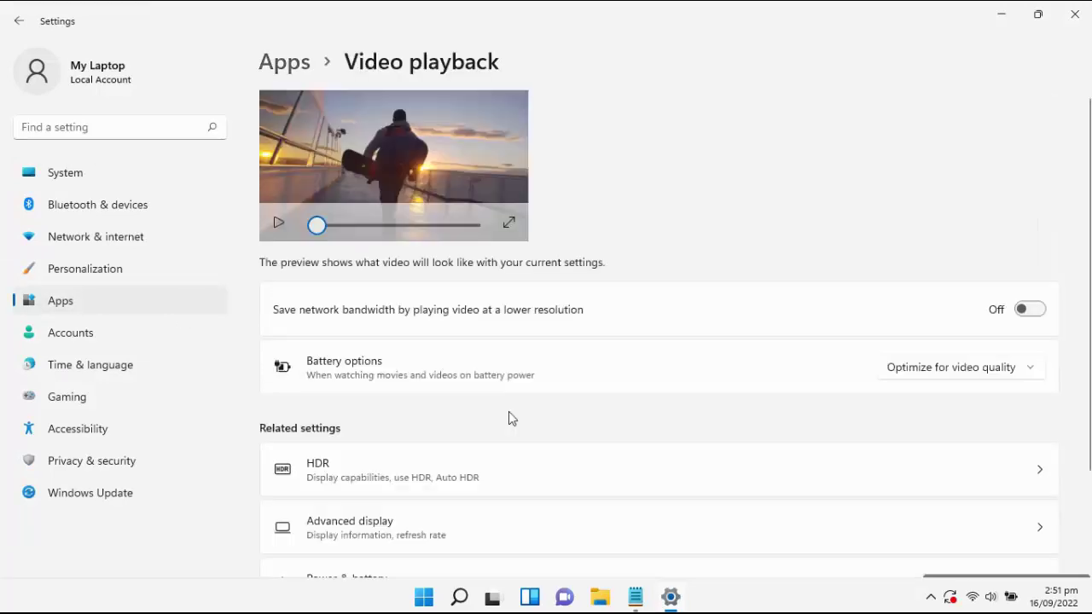
click(998, 368)
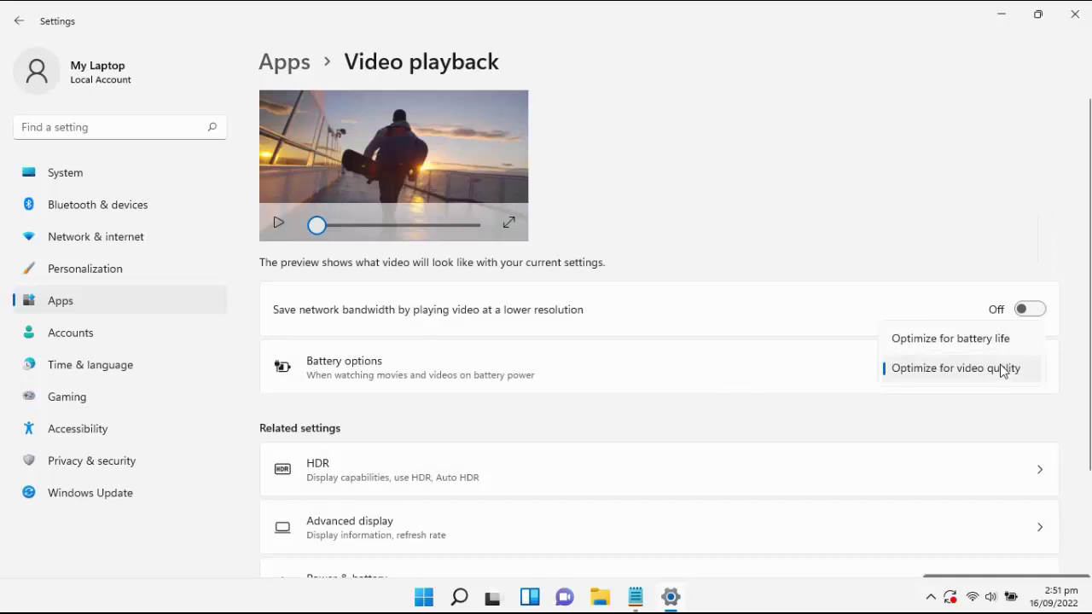
click(985, 340)
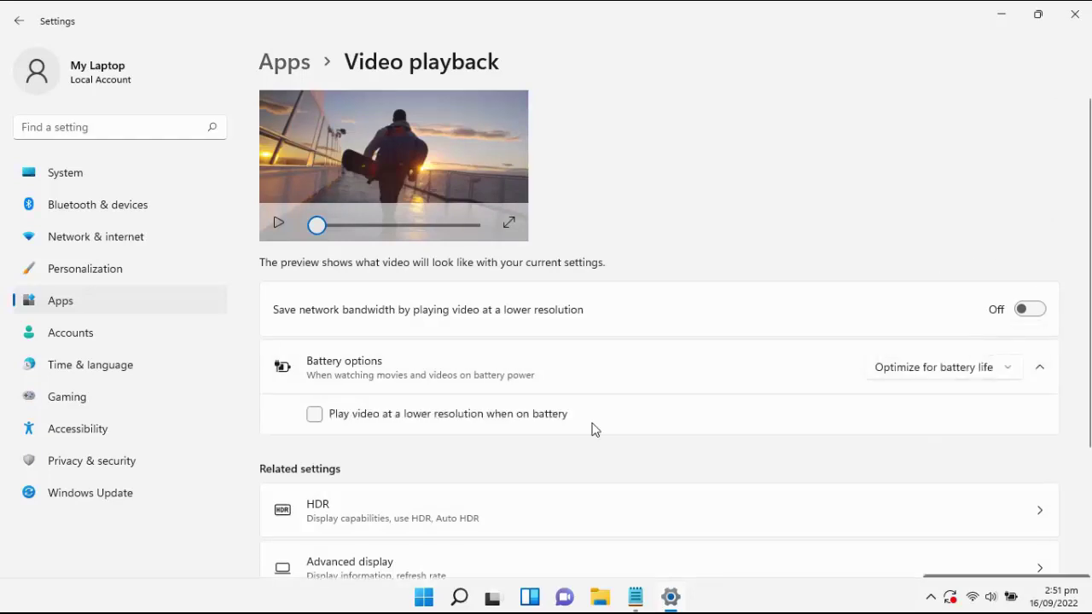
click(314, 417)
click(1075, 14)
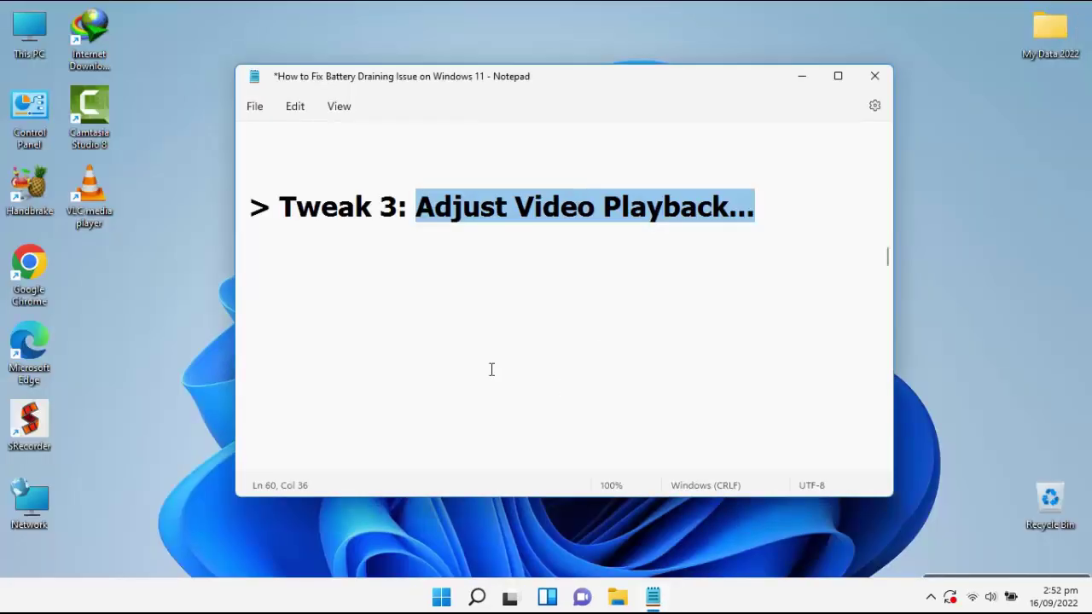
Step: Highlight both lines of the Tweak 4 note about lowering the screen refresh rate from 60hz to 40hz
scroll(488, 367, down, 5)
scroll(486, 367, down, 1)
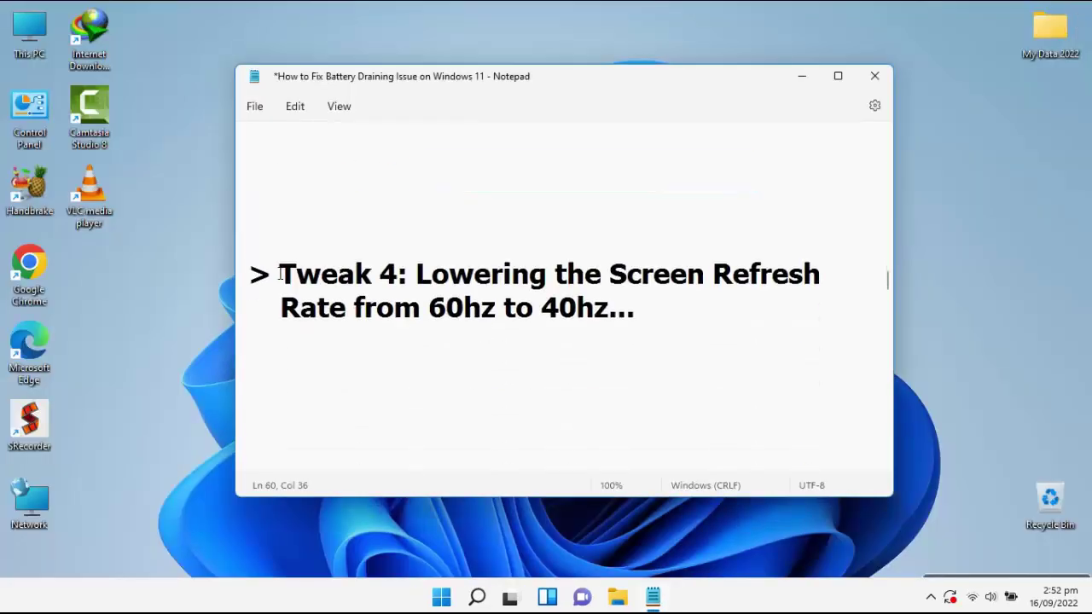
drag(279, 273, 841, 282)
drag(280, 321, 687, 375)
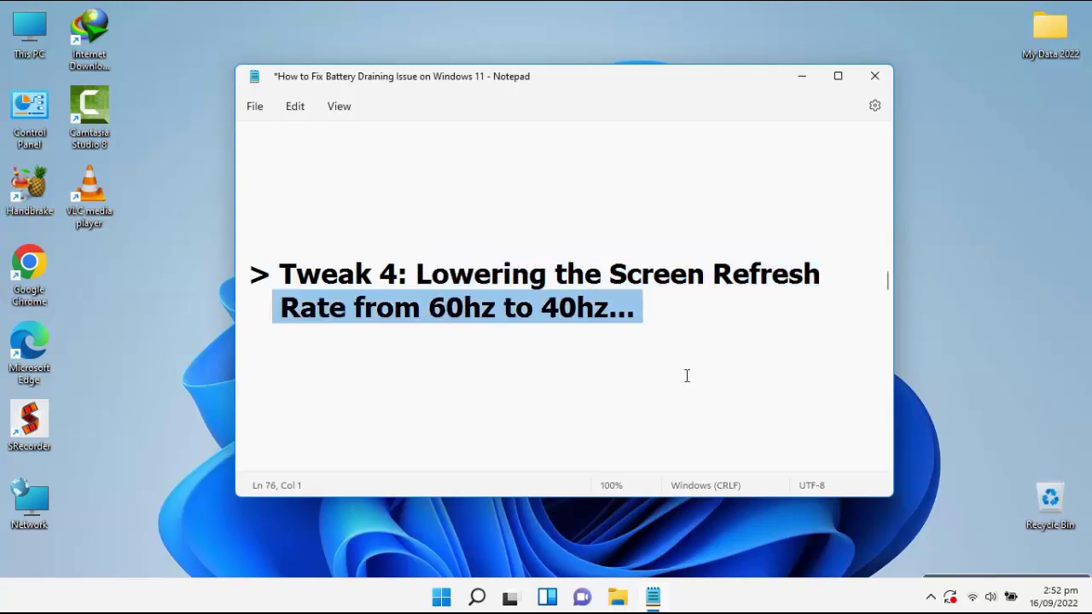
Step: Open the advanced display settings, check the available refresh rates for the internal display, and close Settings
right_click(442, 600)
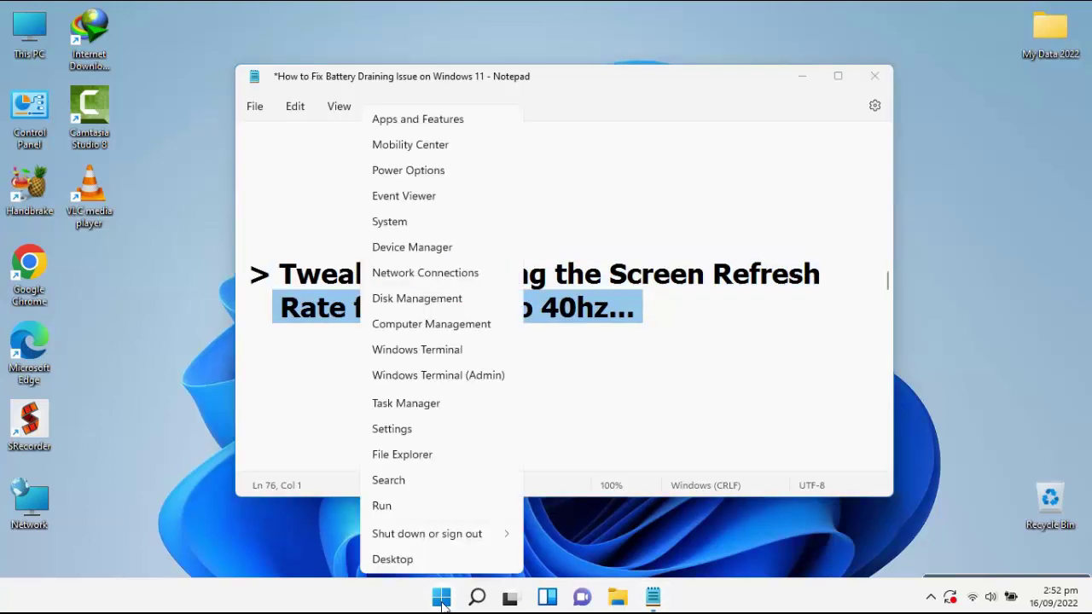
click(455, 430)
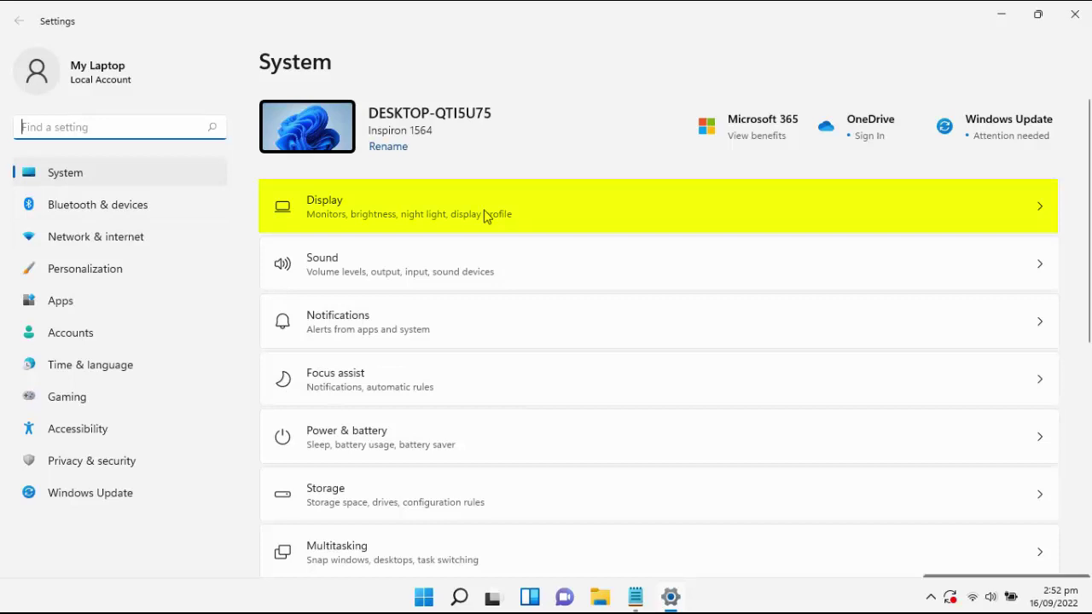
click(484, 216)
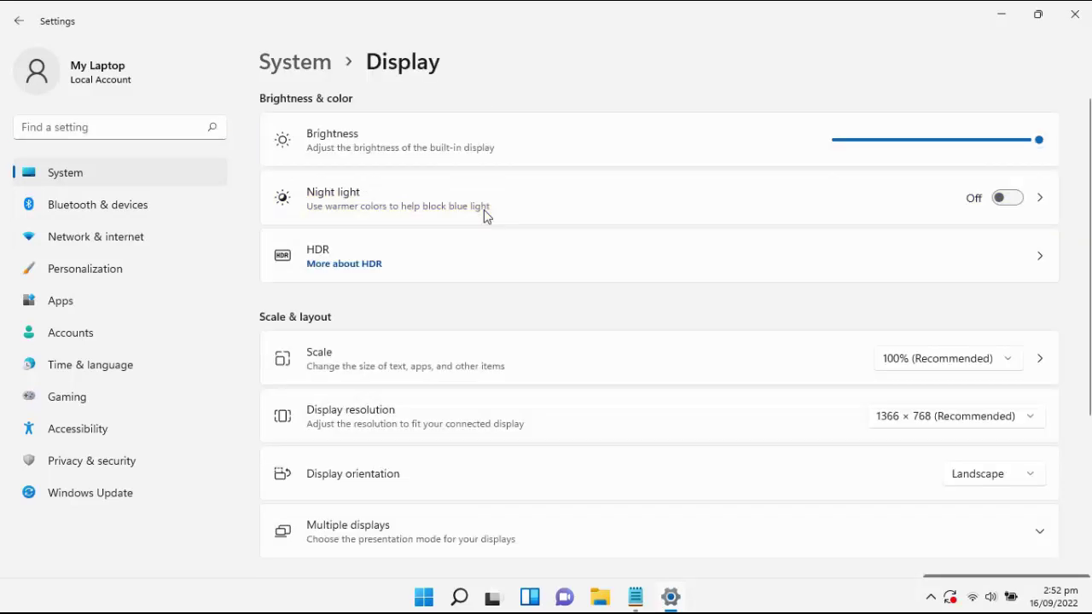
scroll(637, 324, down, 3)
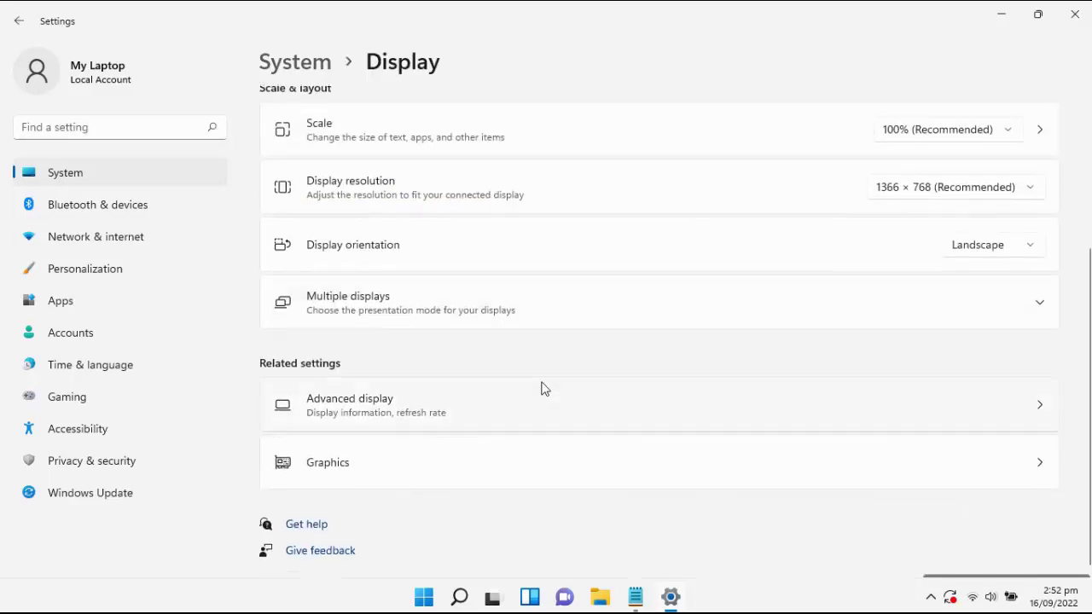
click(472, 406)
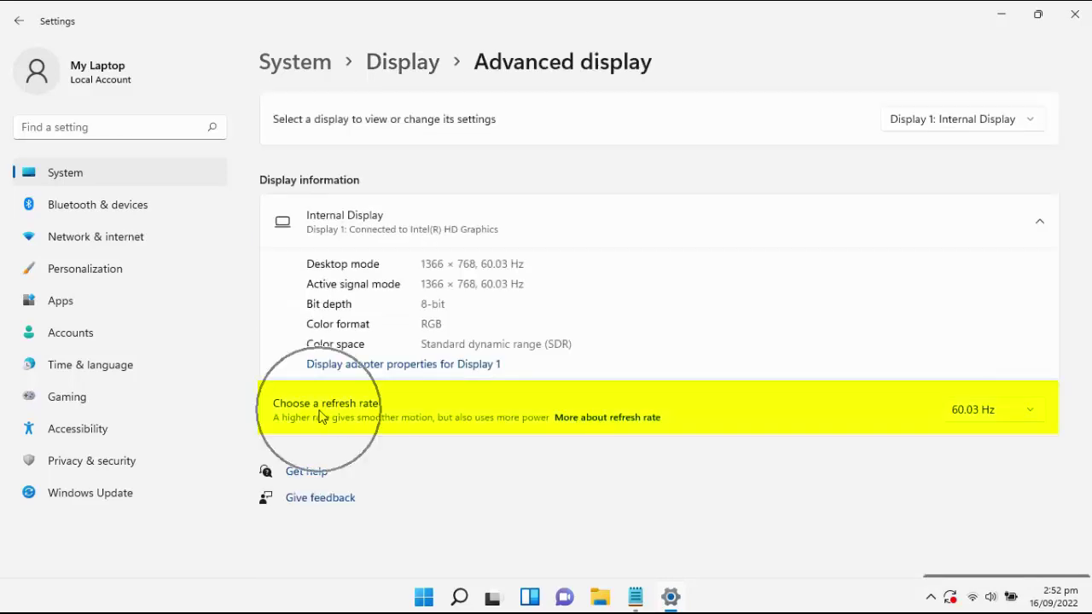
click(1023, 413)
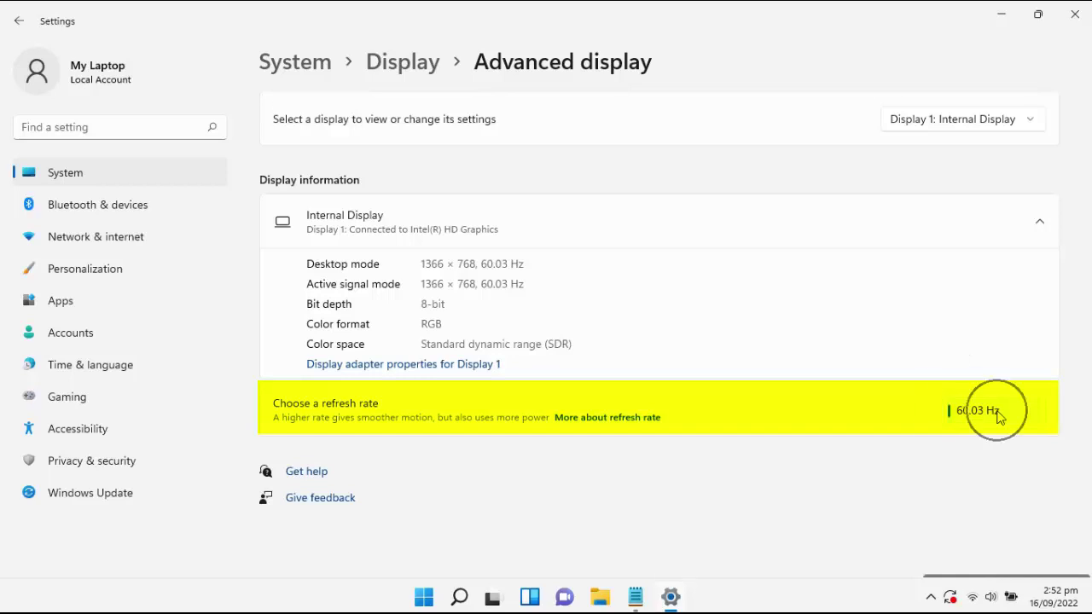
click(1075, 15)
Step: Highlight the words "60hz to 40hz..." in the Tweak 4 note
click(476, 336)
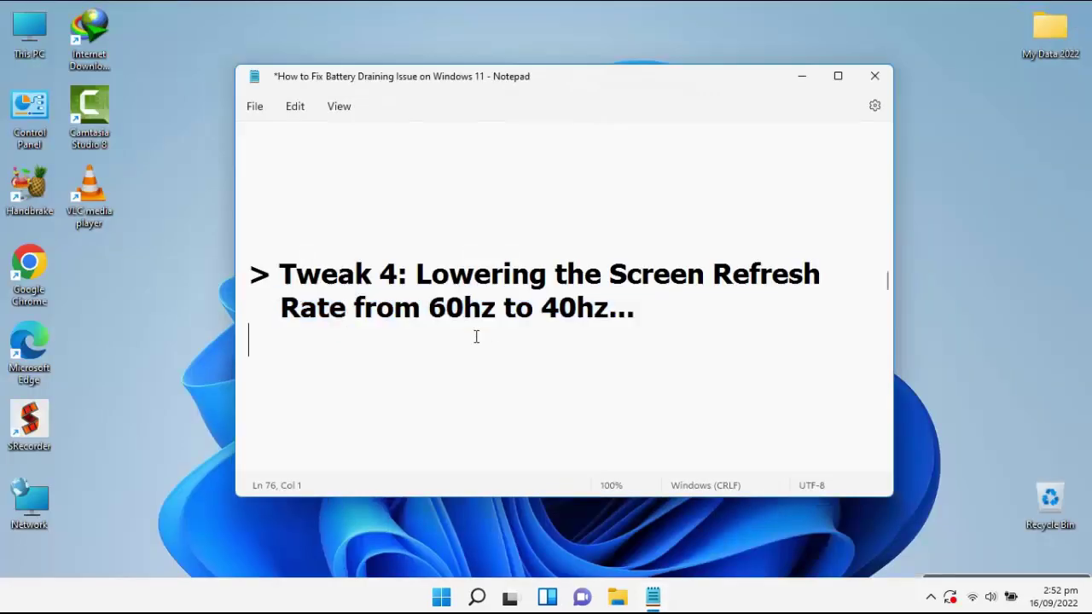
drag(429, 309, 699, 320)
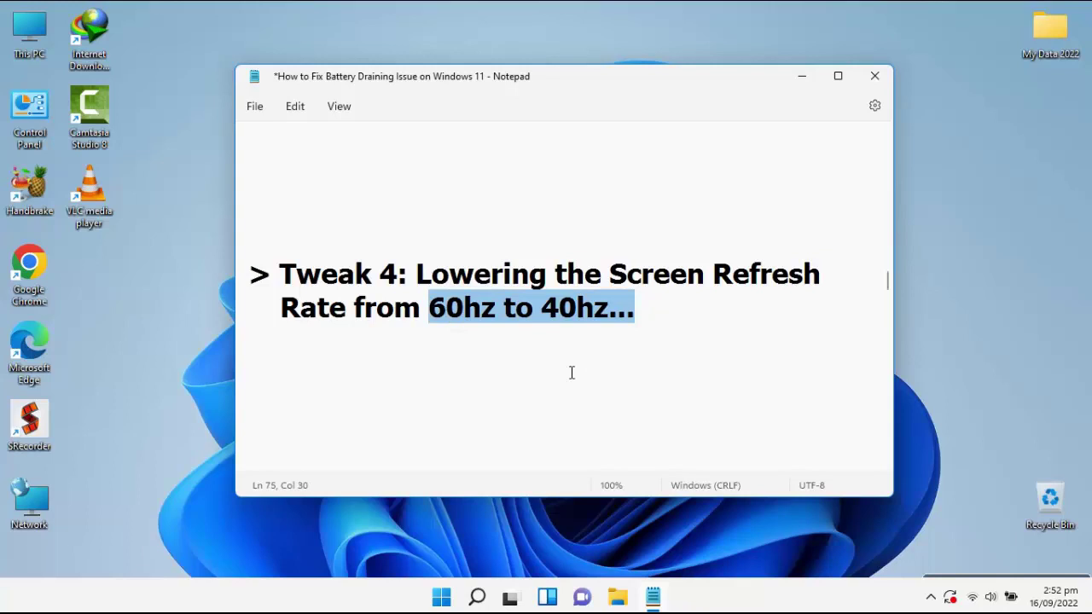
Step: Highlight the Tweak 5 note about closing unwanted apps line by line, and the Tweak 6 title "Reduce Display's Brightness..."
scroll(571, 372, down, 5)
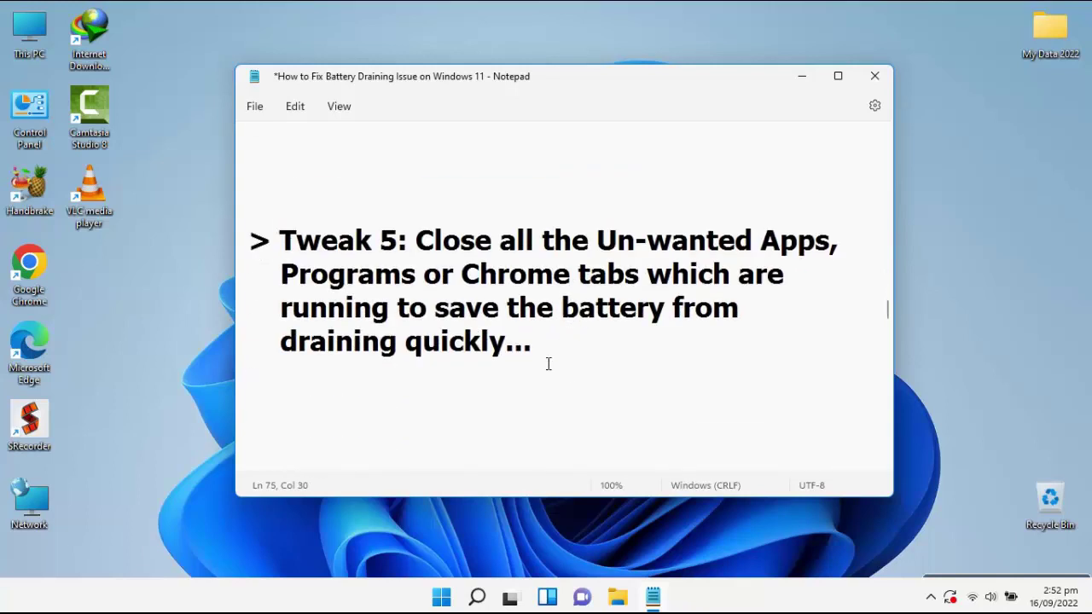
drag(278, 240, 838, 243)
drag(286, 284, 792, 279)
drag(275, 307, 772, 315)
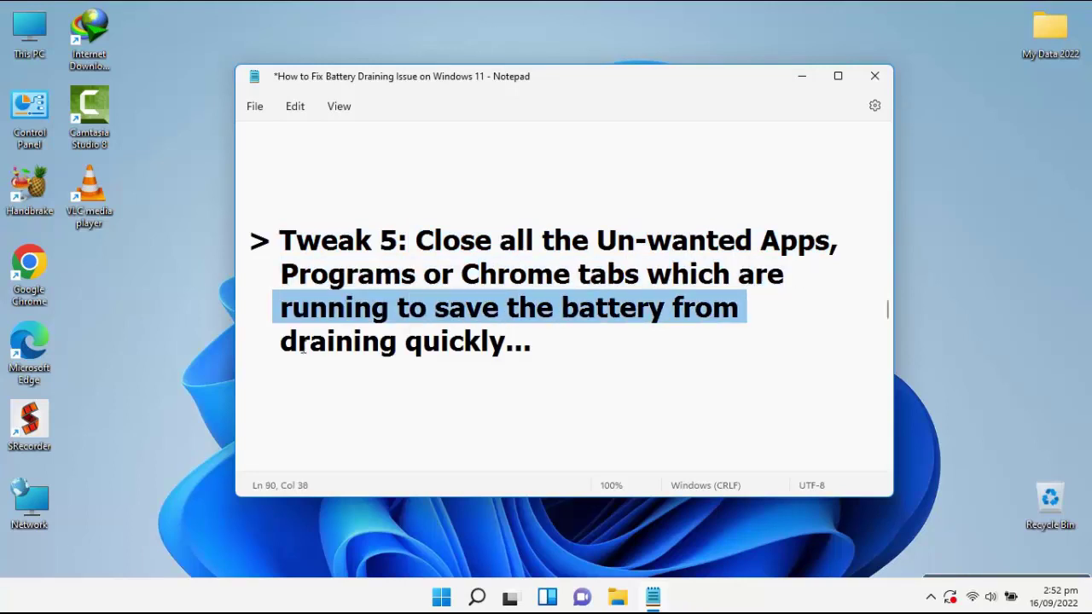
drag(283, 346, 591, 348)
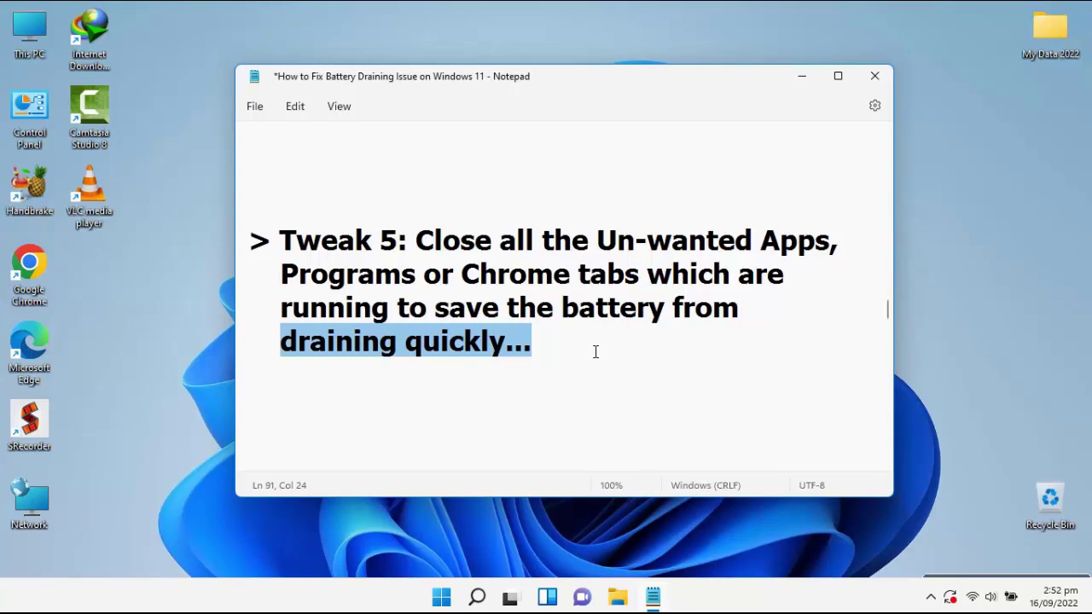
scroll(594, 350, down, 5)
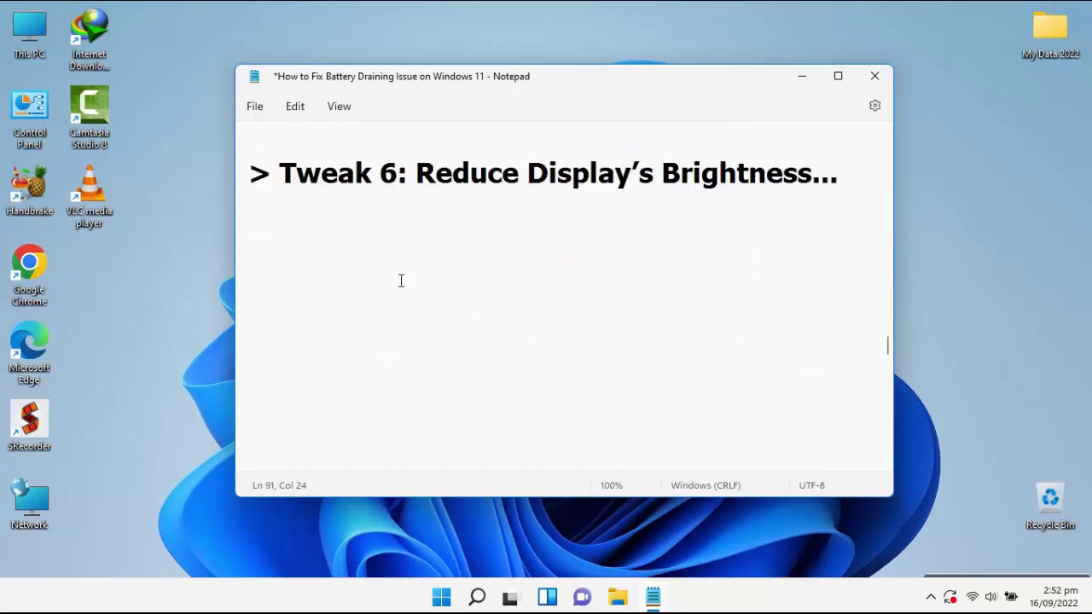
drag(279, 181, 888, 179)
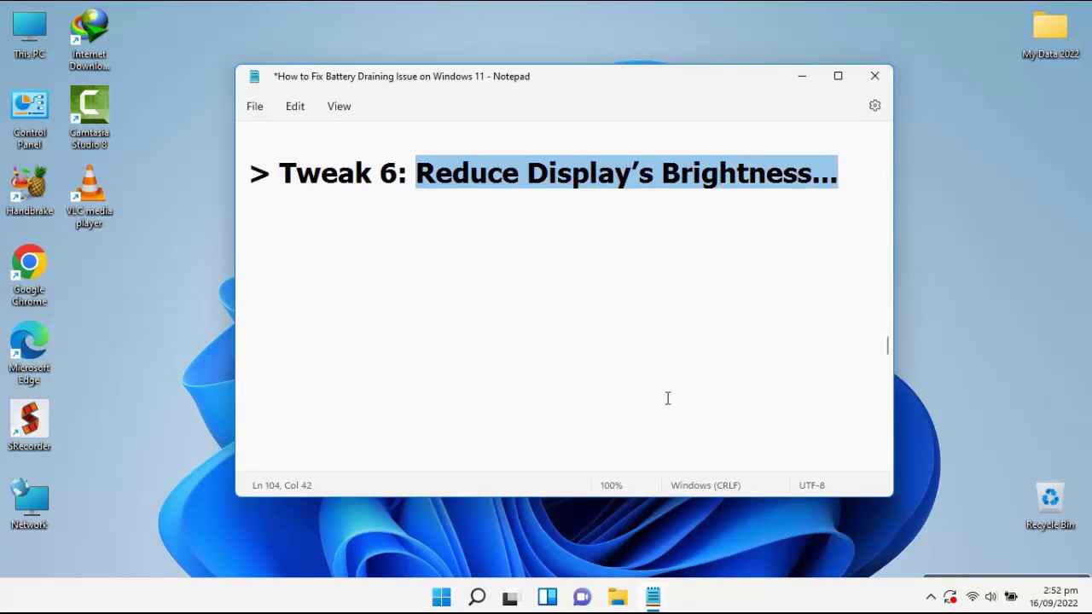
Step: In the Display settings, lower the built-in display's brightness to about half, restore it to full, and close Settings
right_click(440, 600)
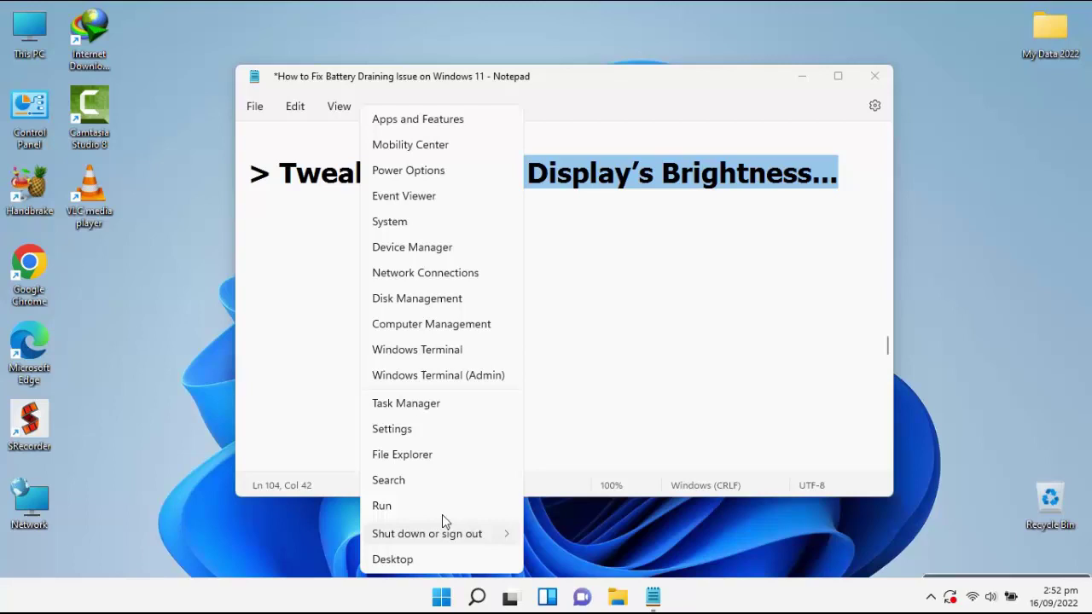
click(437, 437)
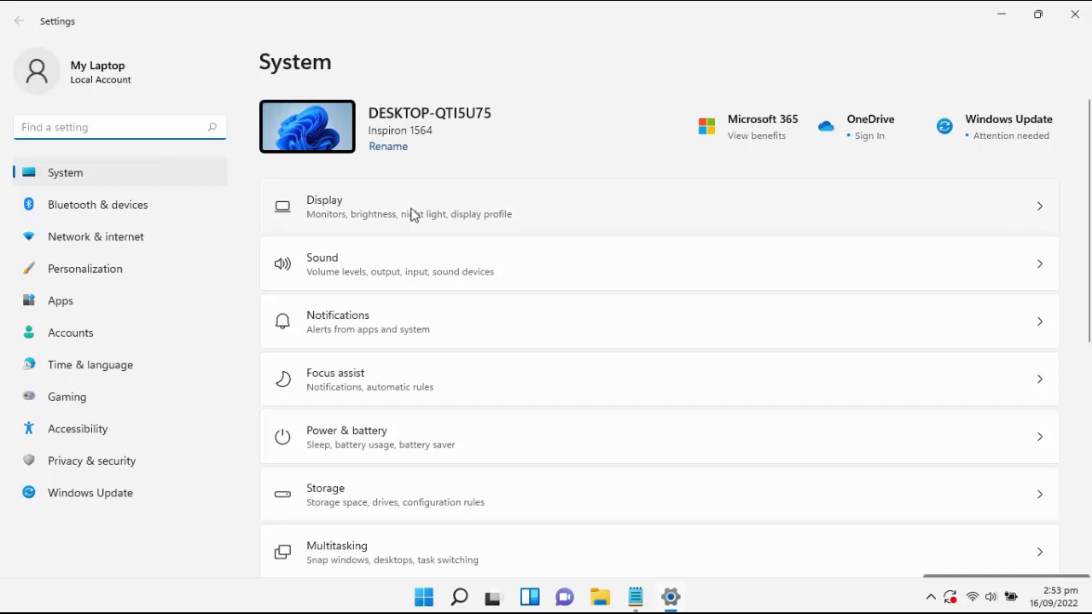
click(413, 214)
scroll(511, 234, down, 1)
scroll(529, 222, up, 2)
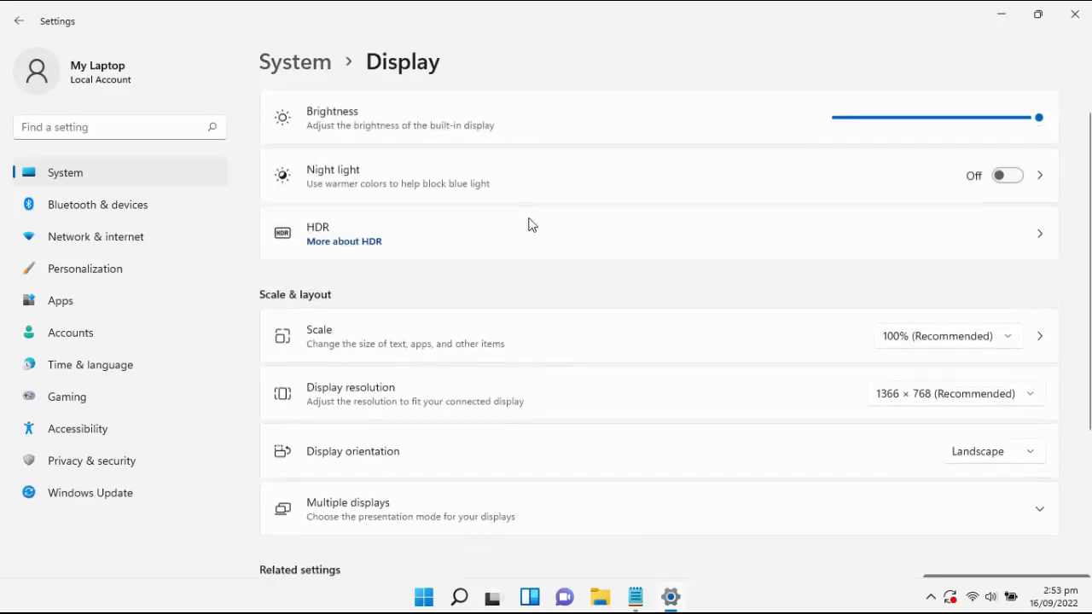
drag(1038, 140, 941, 147)
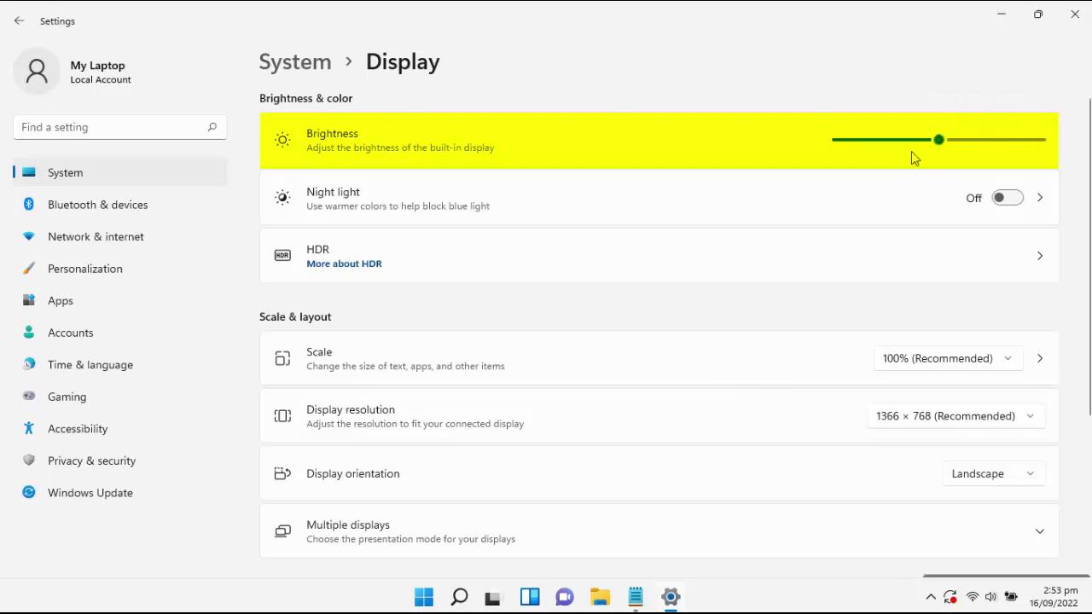
click(735, 158)
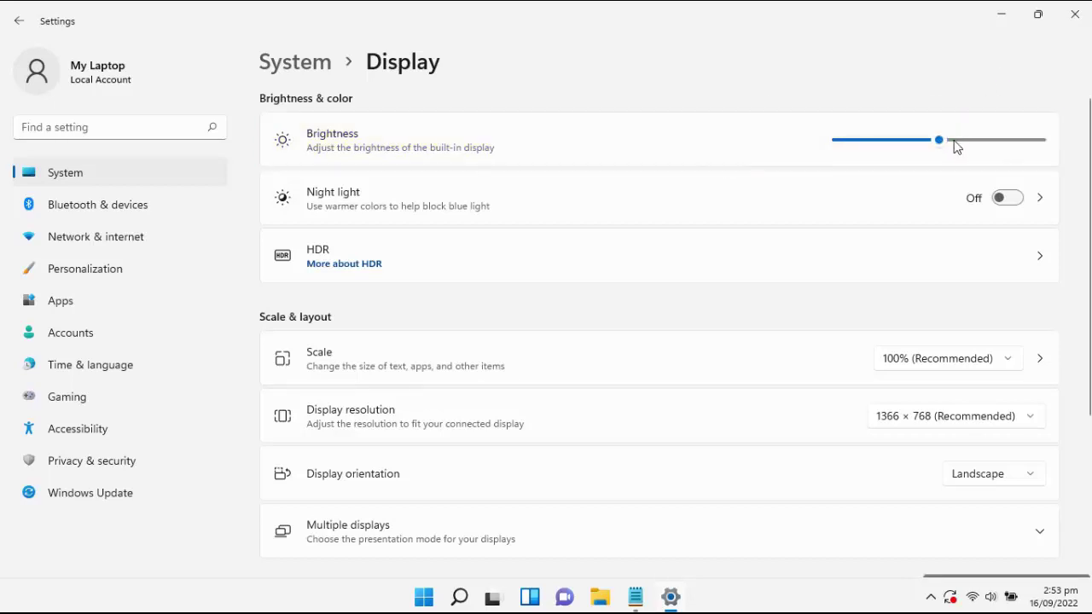
drag(939, 141, 1062, 141)
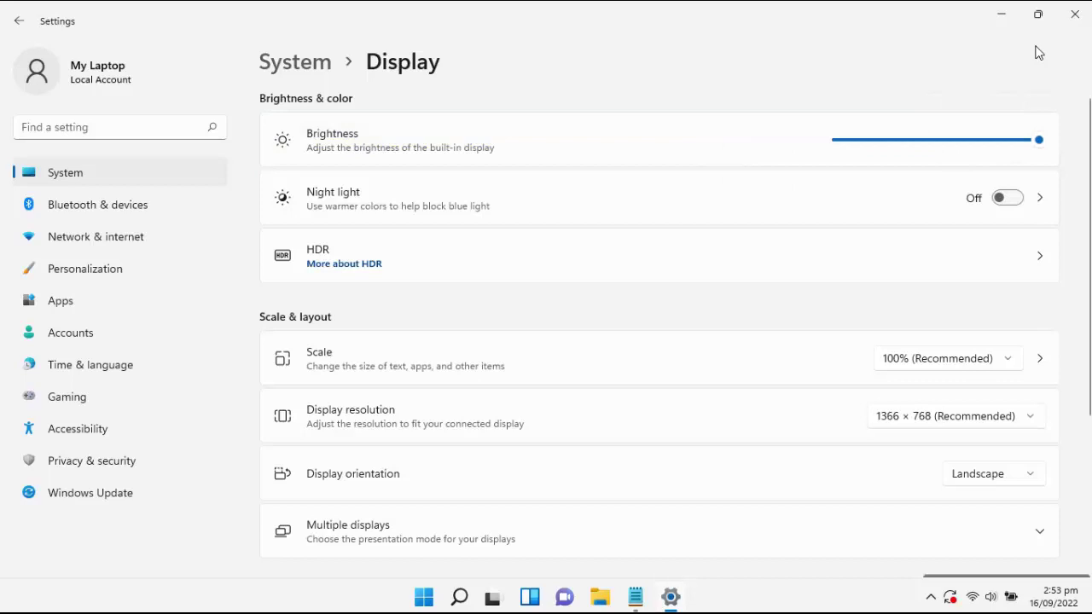
click(1075, 15)
Step: Highlight the Tweak 7 title "Disable Apps at Startup..." in the Notepad notes
scroll(463, 302, down, 5)
scroll(463, 302, down, 1)
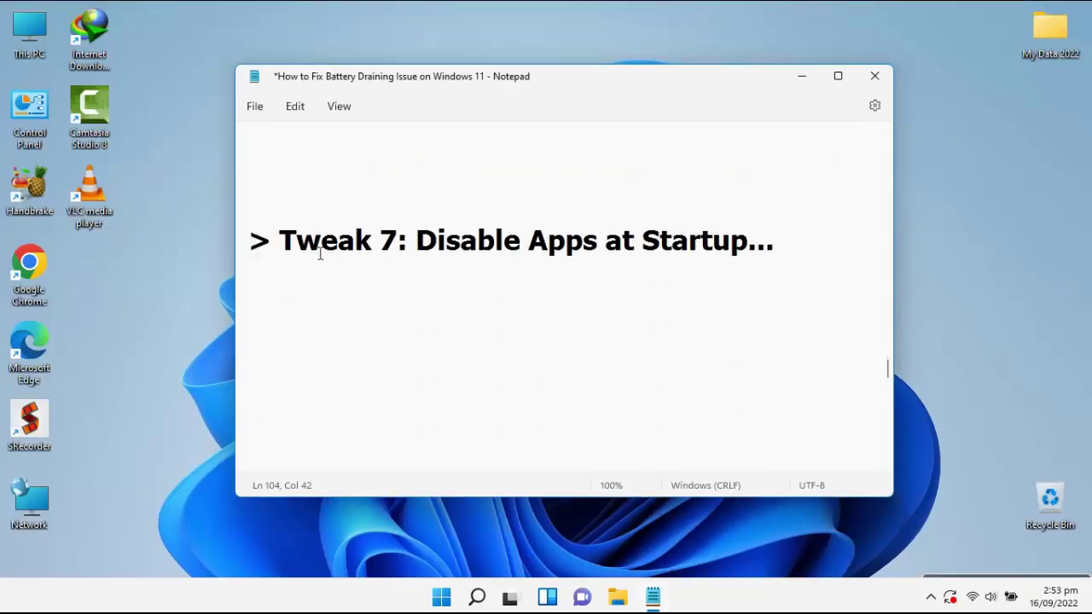
drag(281, 246, 837, 250)
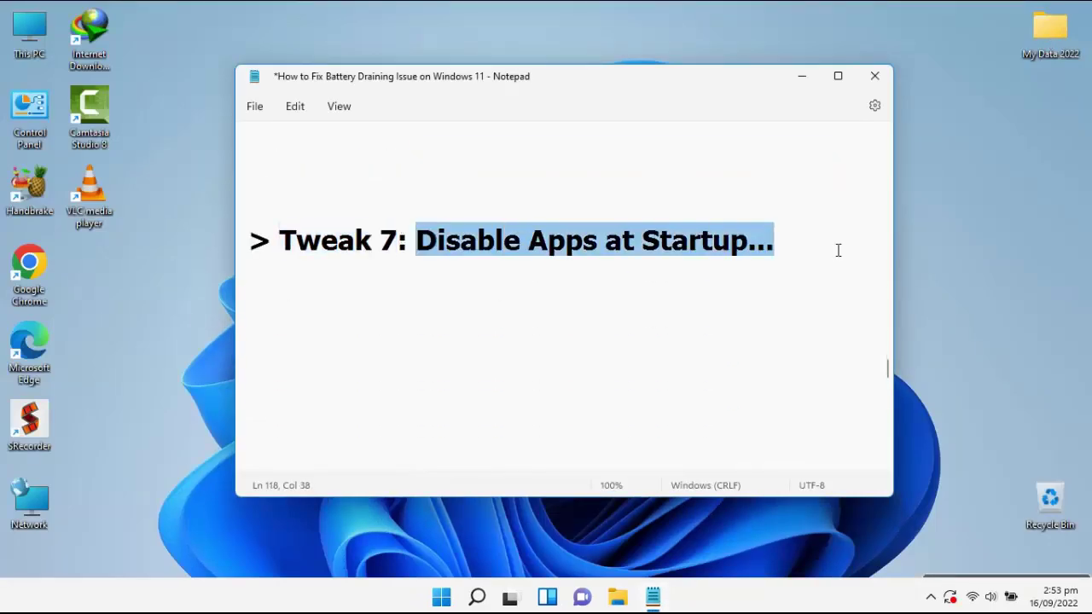
Step: Show the startup apps in Task Manager and enable the Internet Download Manager entry
right_click(444, 600)
click(462, 412)
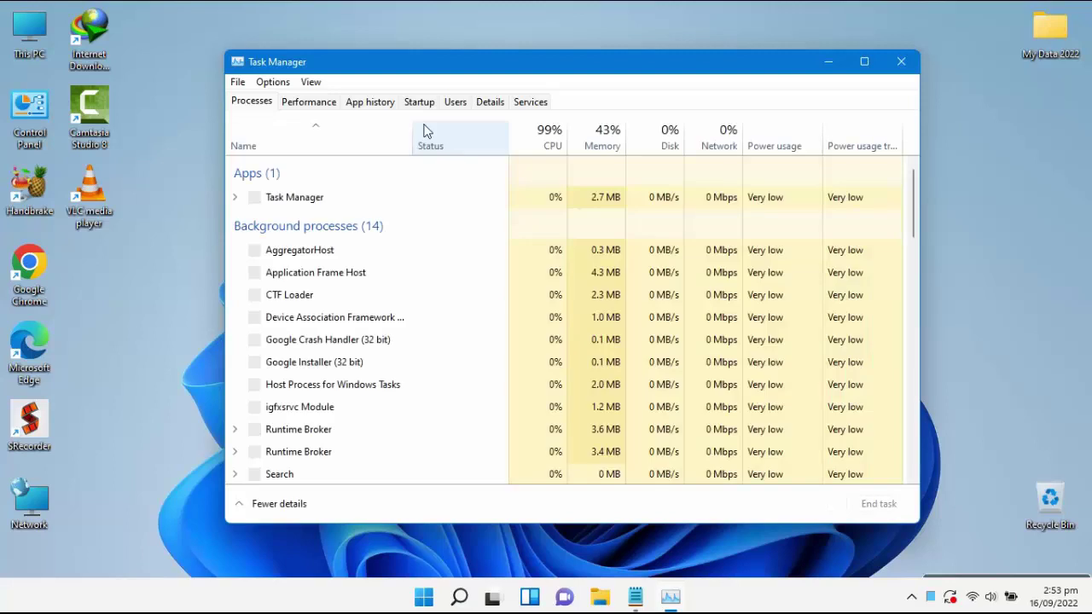
click(422, 106)
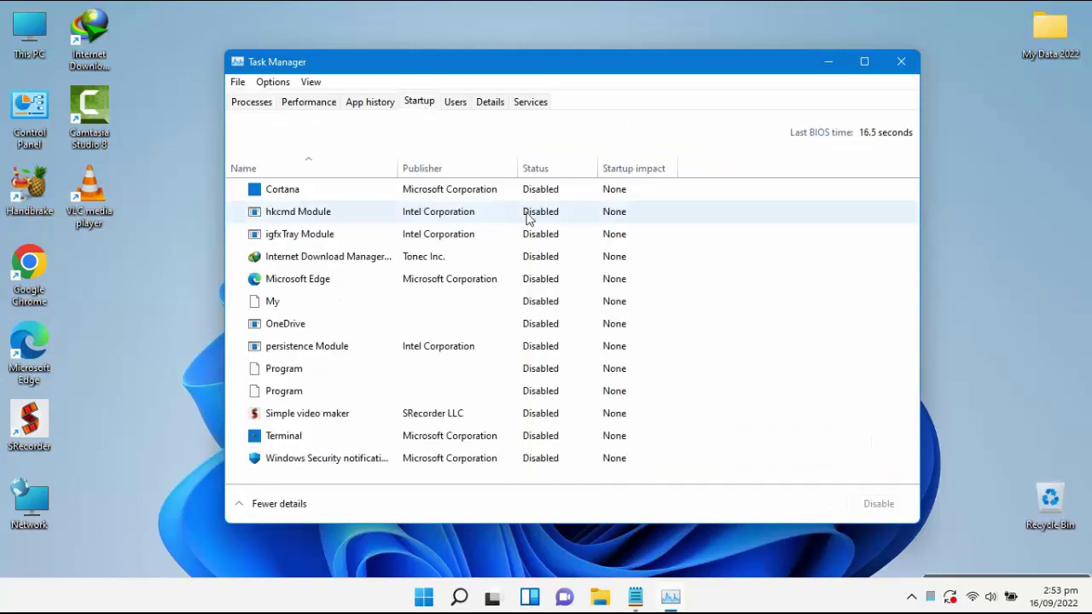
click(539, 216)
click(538, 256)
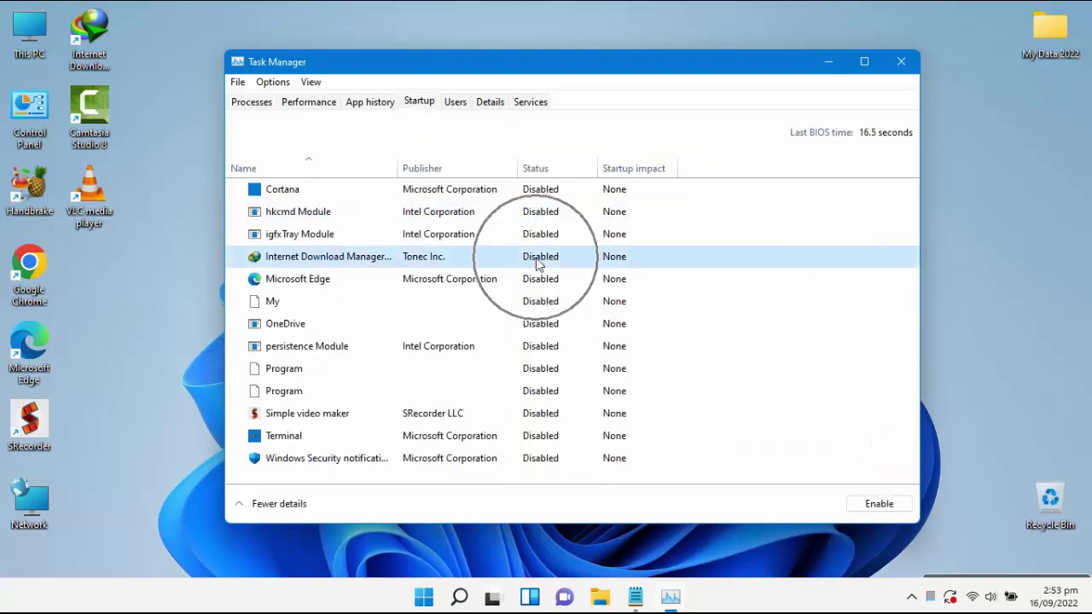
click(885, 510)
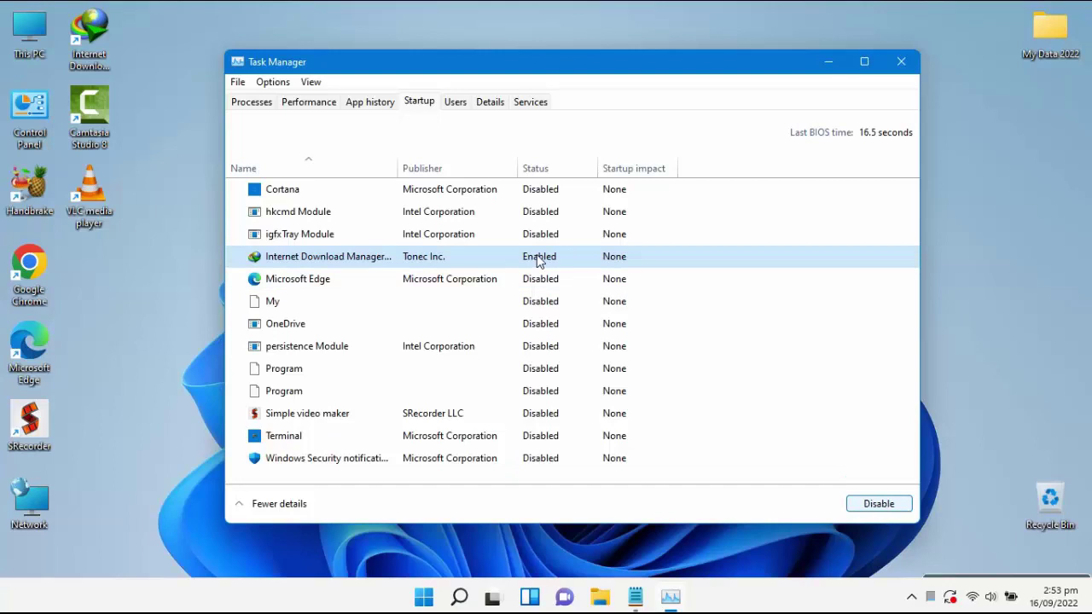
Step: Disable Internet Download Manager at startup and close Task Manager
click(538, 260)
click(874, 508)
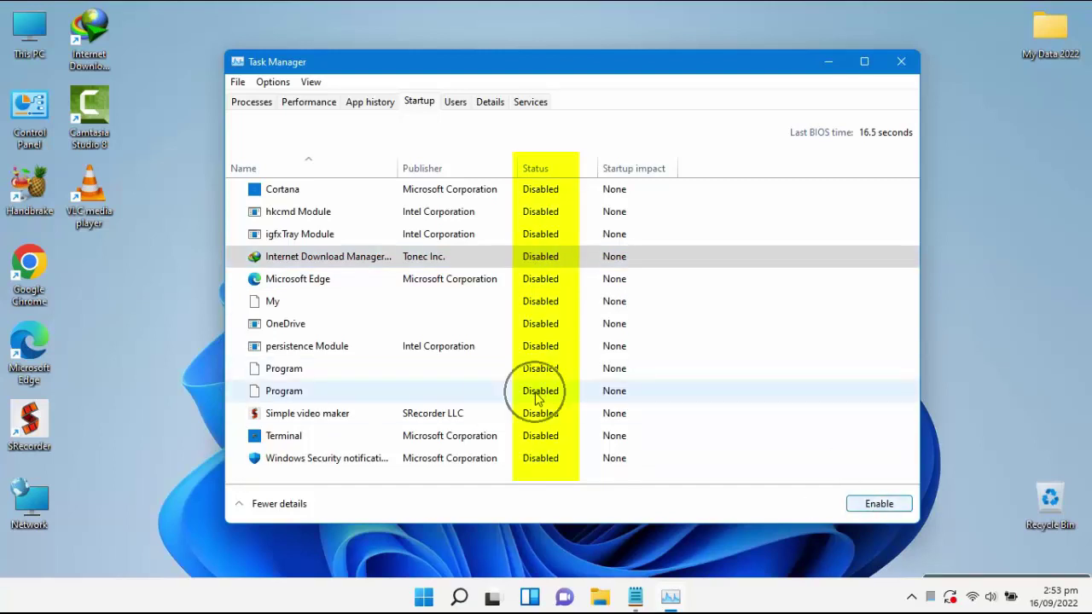
click(904, 74)
Step: Highlight the Tweak 8 title "Make Windows 11 Darker..." in the Notepad notes
scroll(494, 337, down, 5)
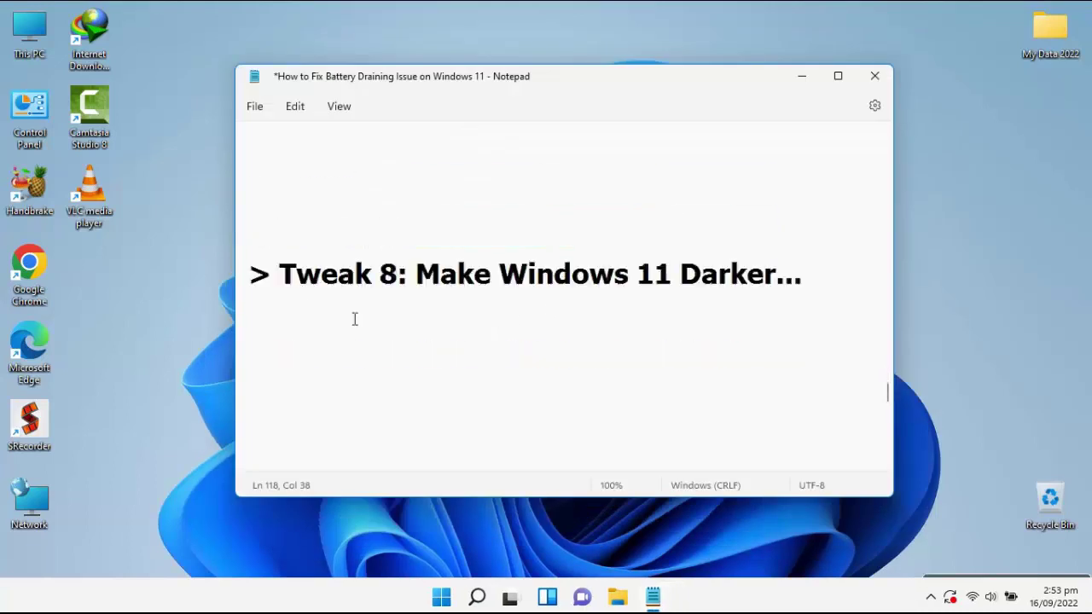
drag(278, 282, 858, 282)
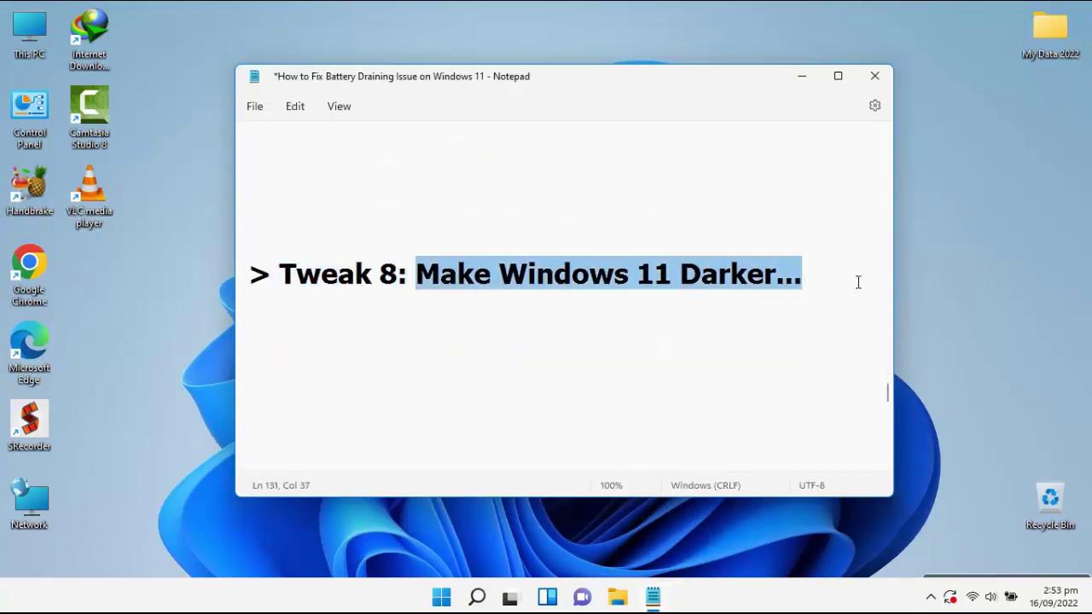
Step: In the Personalization settings, change the desktop background from a picture to a solid black color
right_click(441, 600)
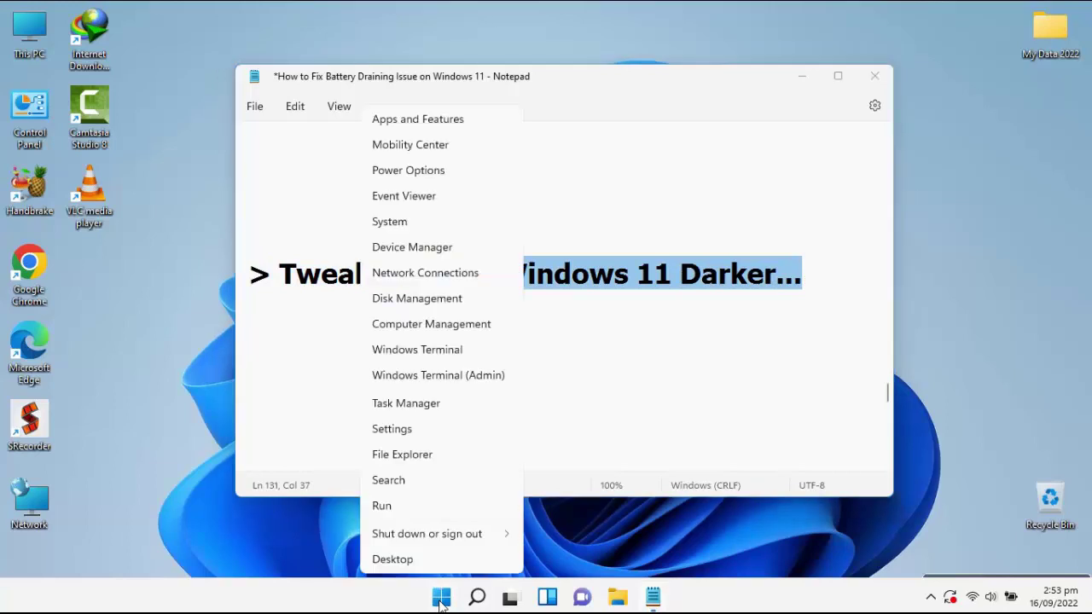
click(452, 432)
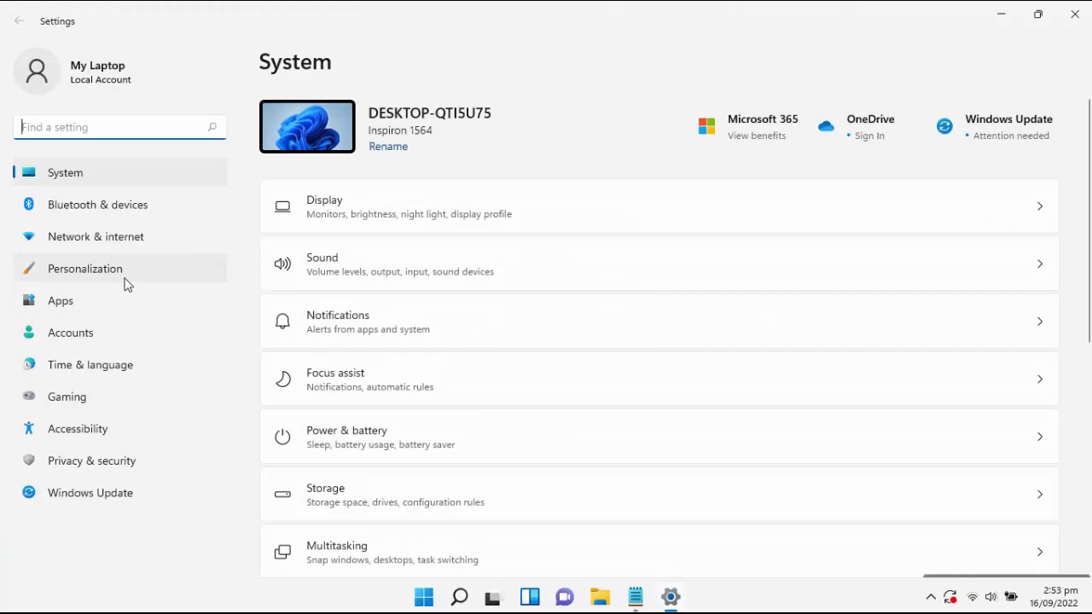
click(126, 279)
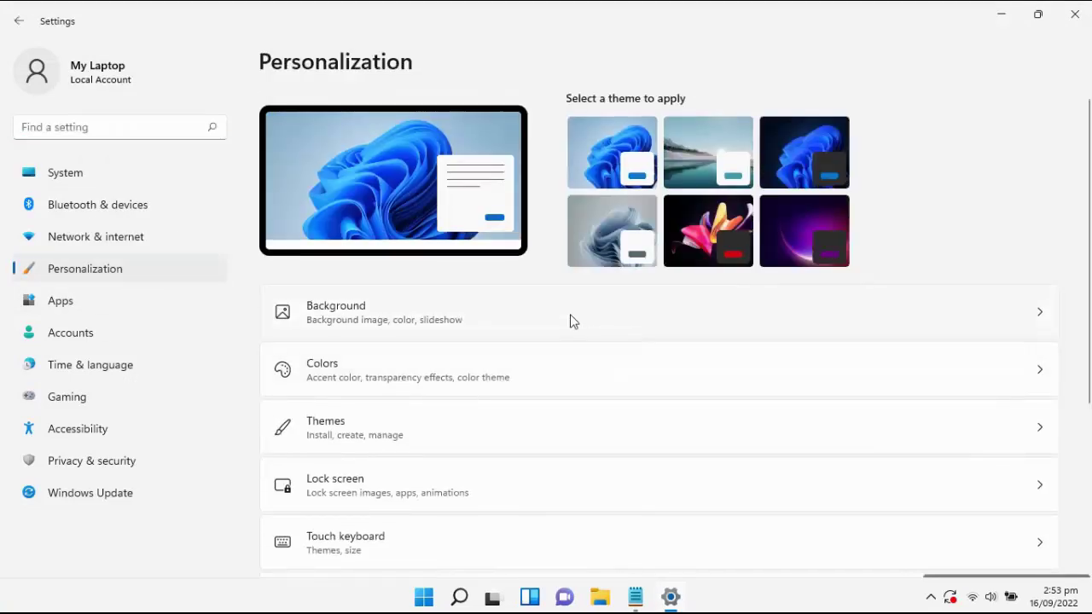
click(570, 315)
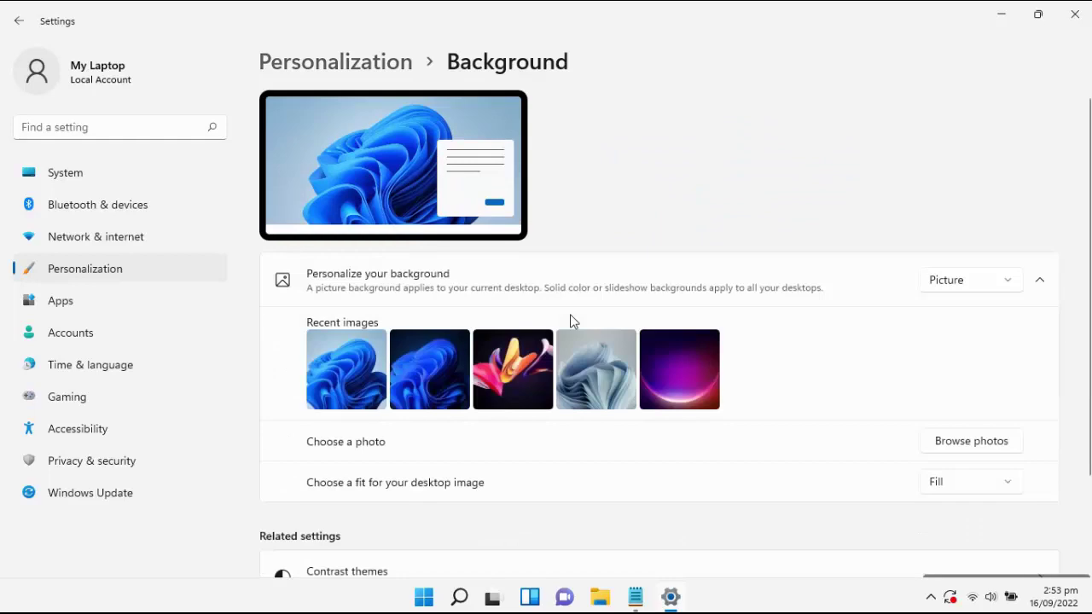
click(977, 282)
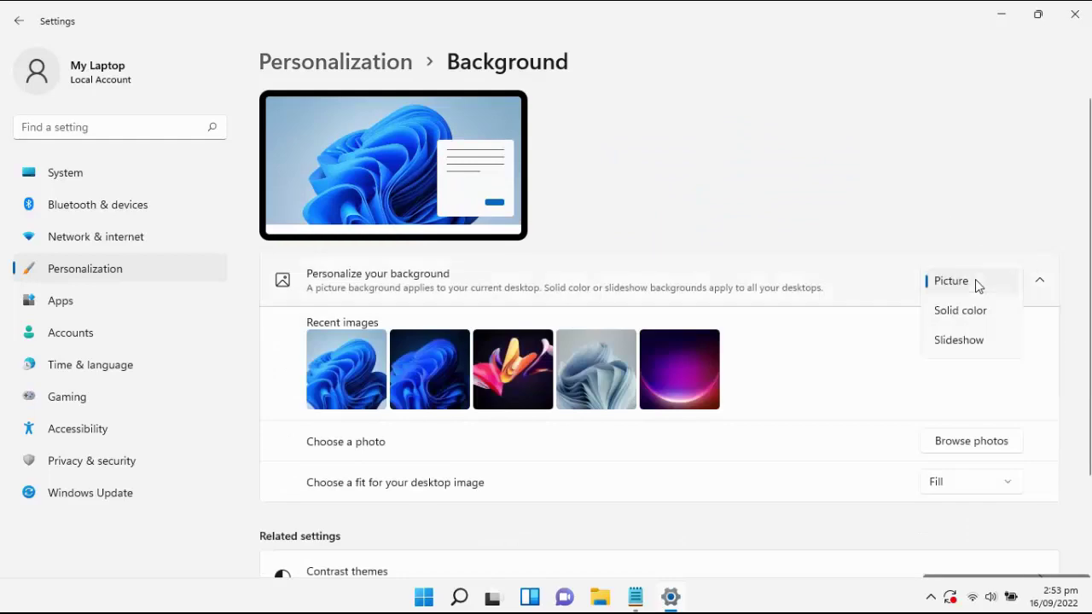
click(977, 313)
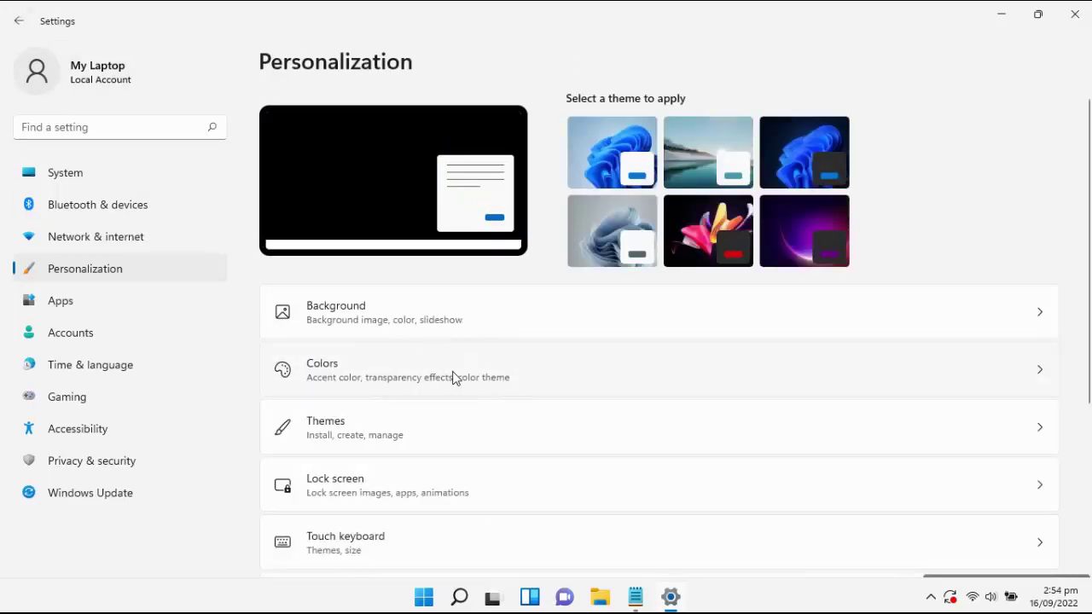
Step: Set the Windows color mode to Dark in the Colors settings and close Settings
click(453, 378)
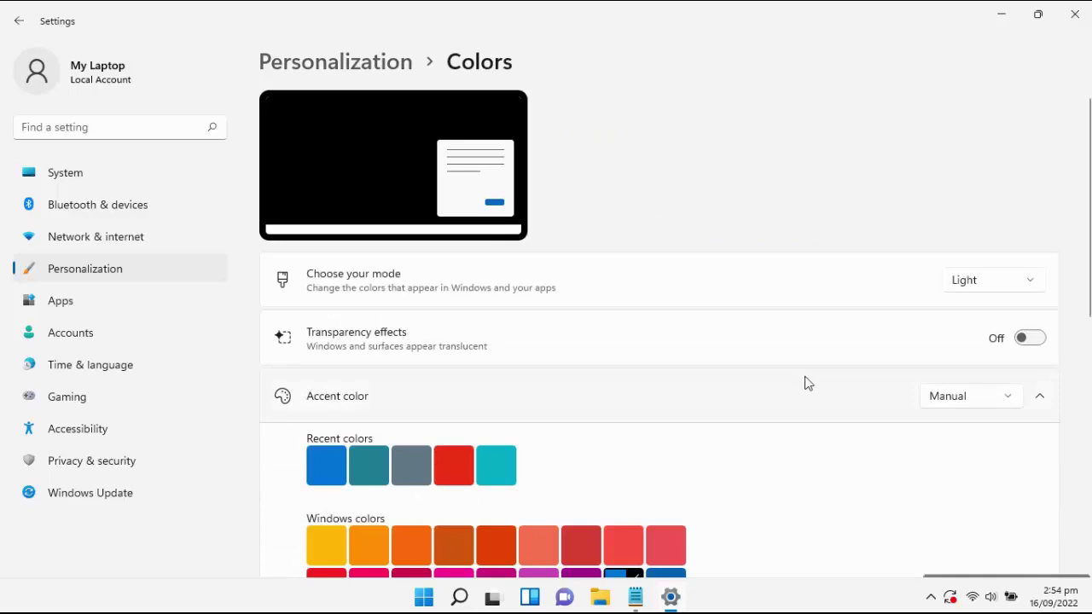
click(998, 287)
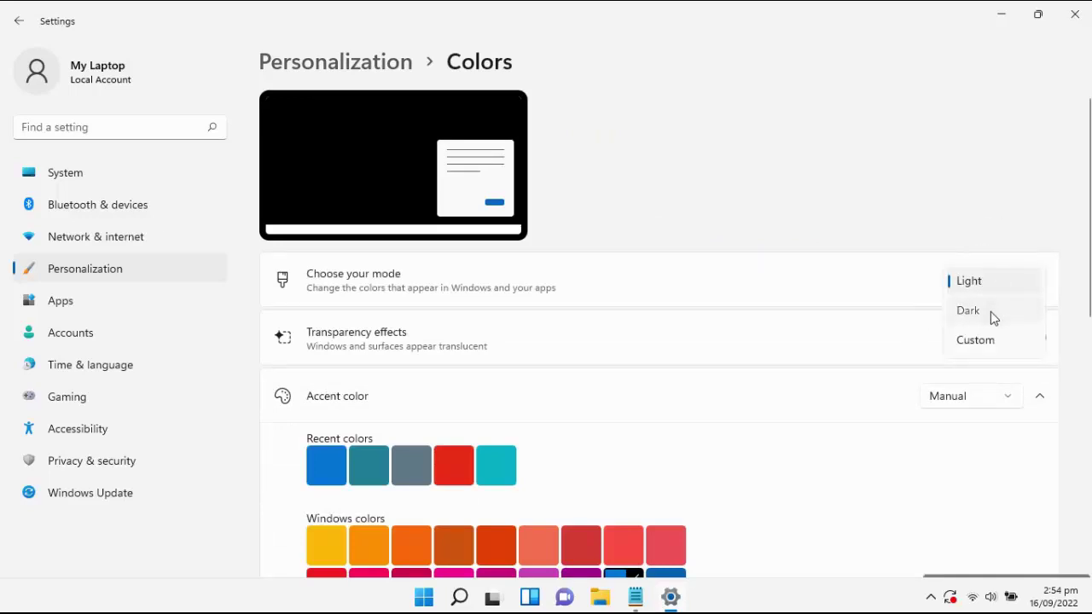
click(990, 314)
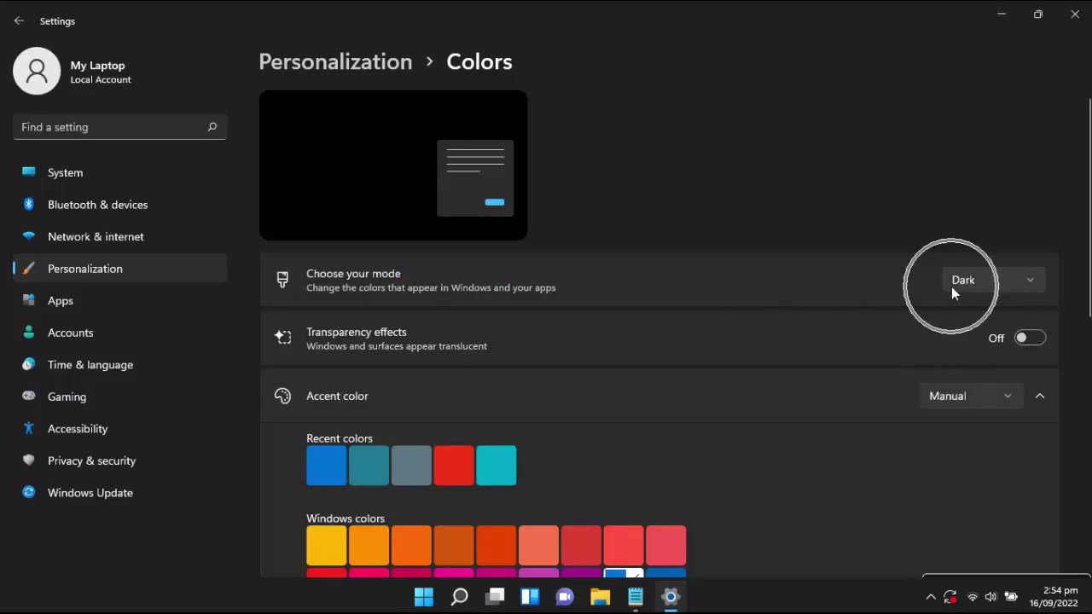
click(1074, 15)
Step: Highlight the Tweak 9 title "Un-Tick the Fast Startup..." in the Notepad notes and minimize Notepad
key(shift+Right)
key(shift+Right)
key(shift+Right)
key(shift+Right)
key(shift+Right)
key(shift+Right)
key(shift+Right)
key(shift+Right)
key(shift+Right)
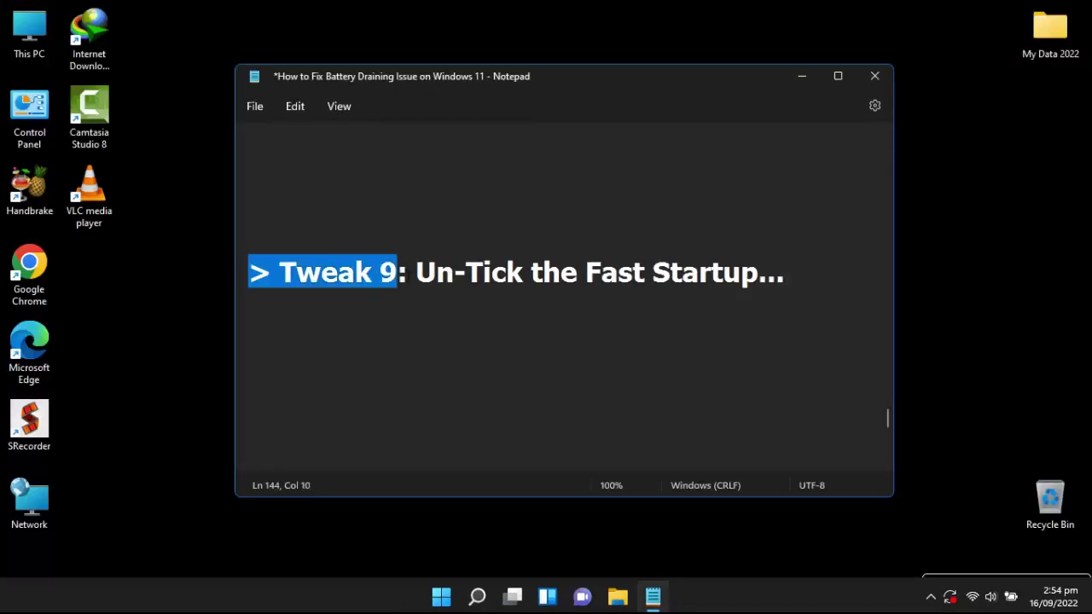
drag(414, 273, 818, 282)
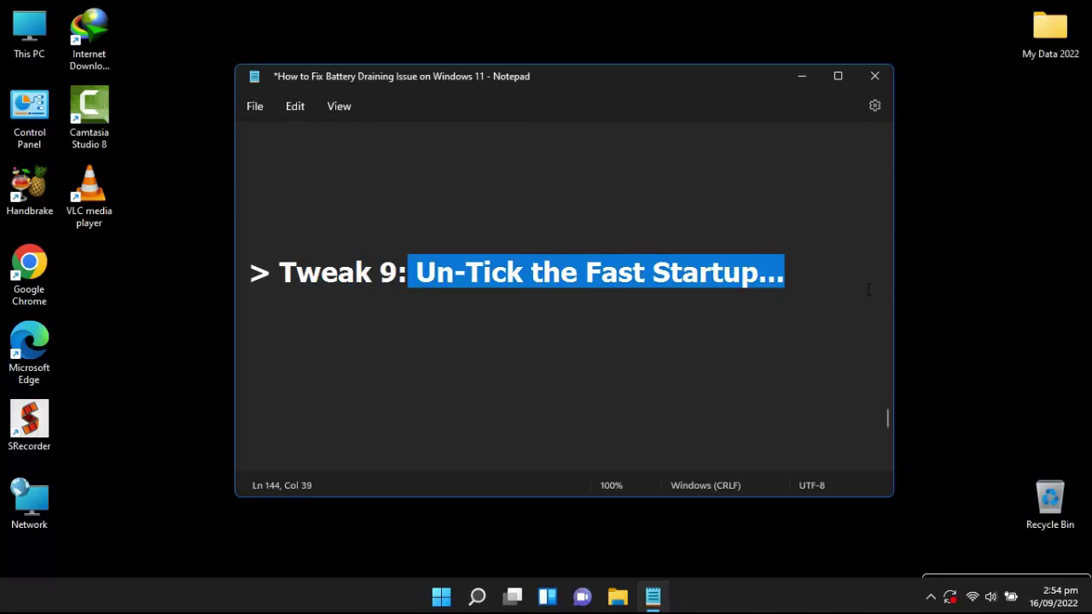
click(801, 77)
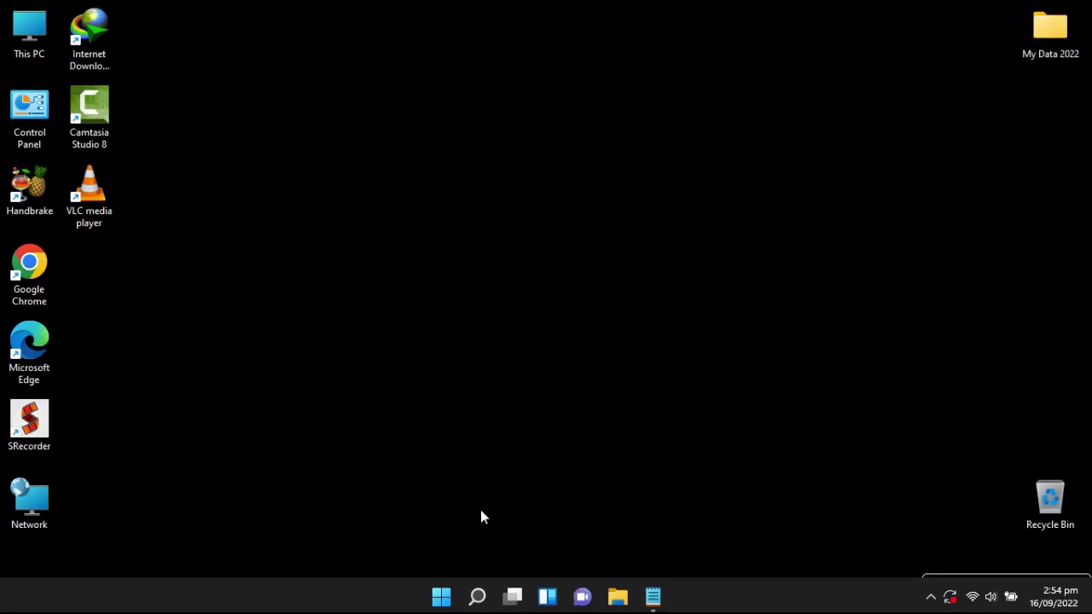
Step: Search Windows for Control Panel, open it, and display its items as large icons
click(478, 599)
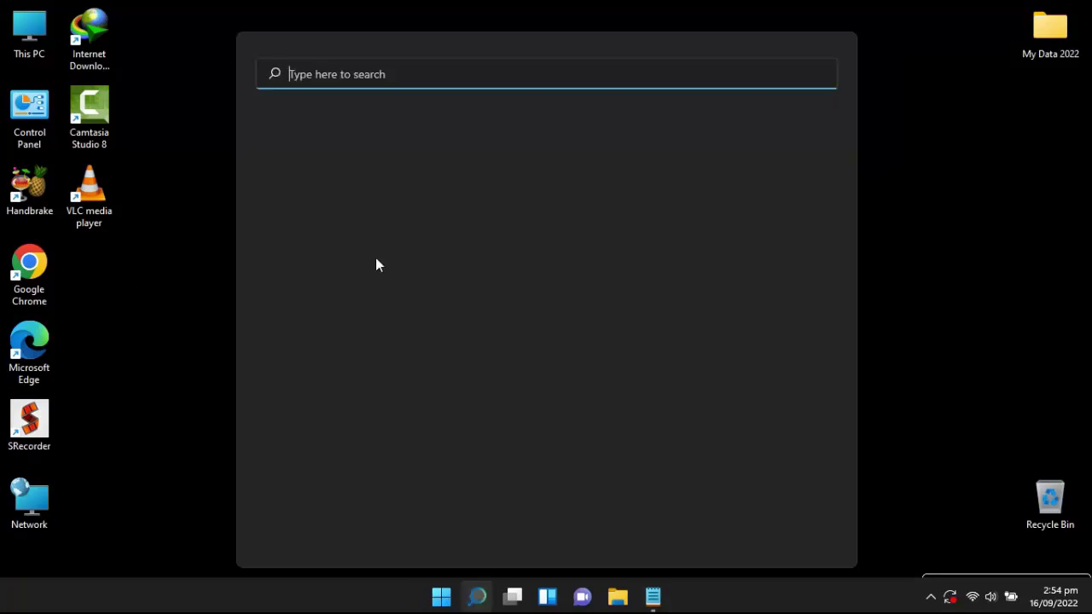
text(c)
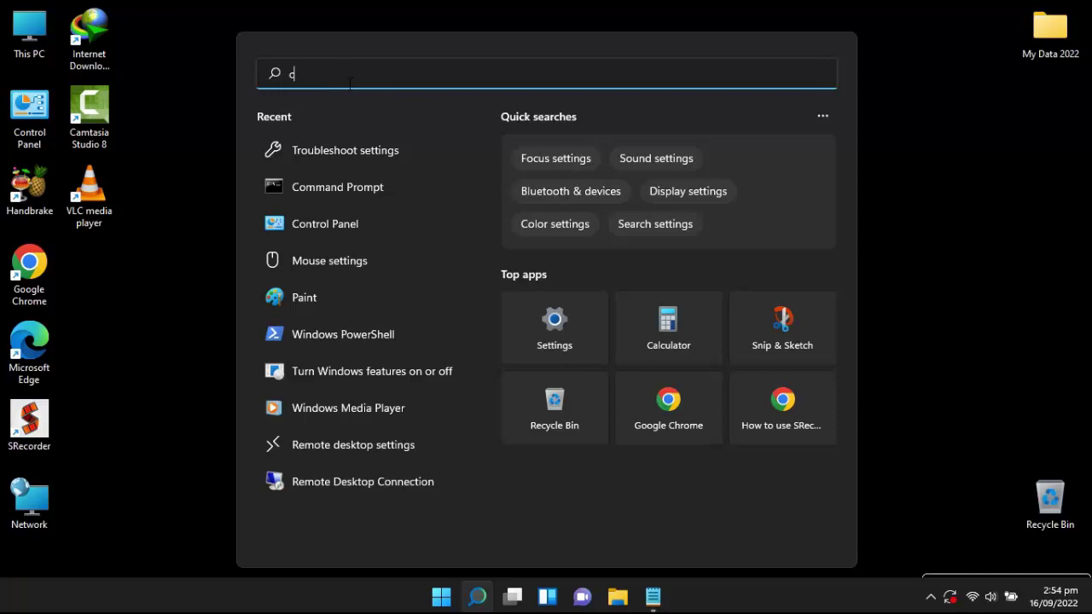
text(ontro)
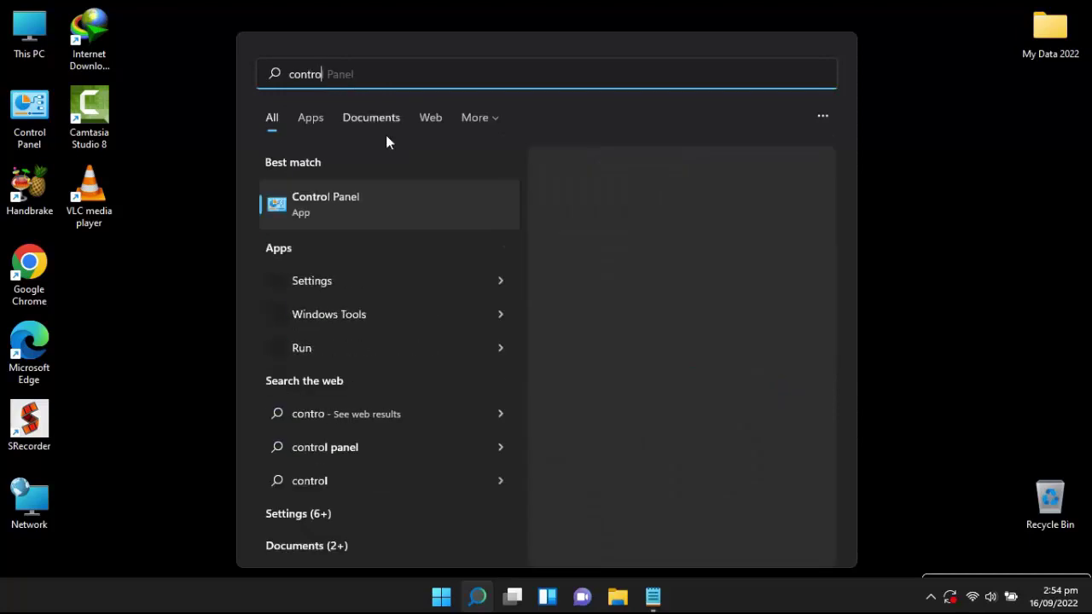
click(391, 203)
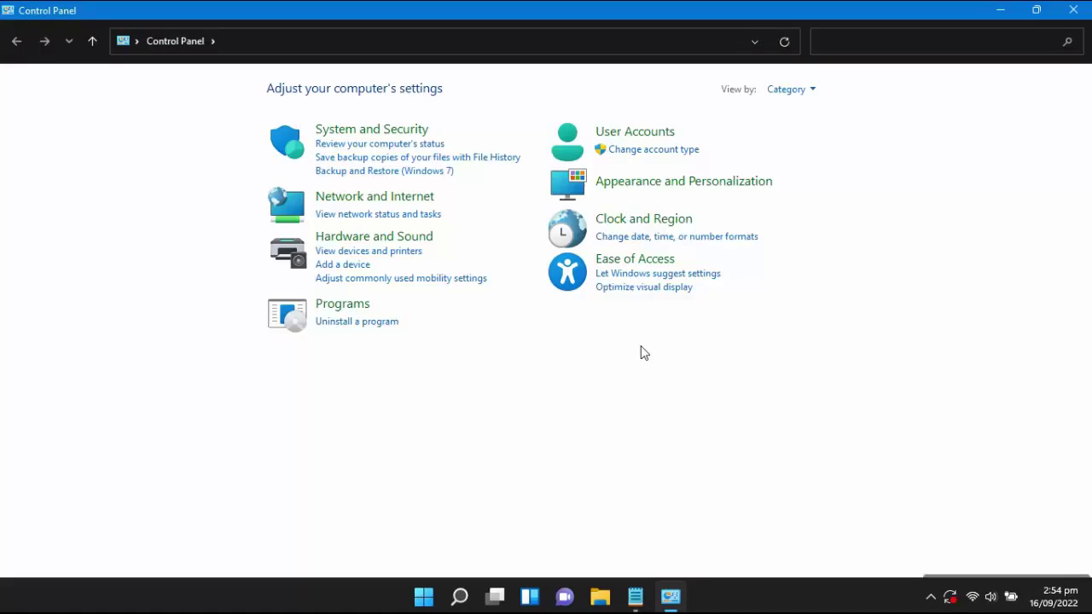
click(799, 91)
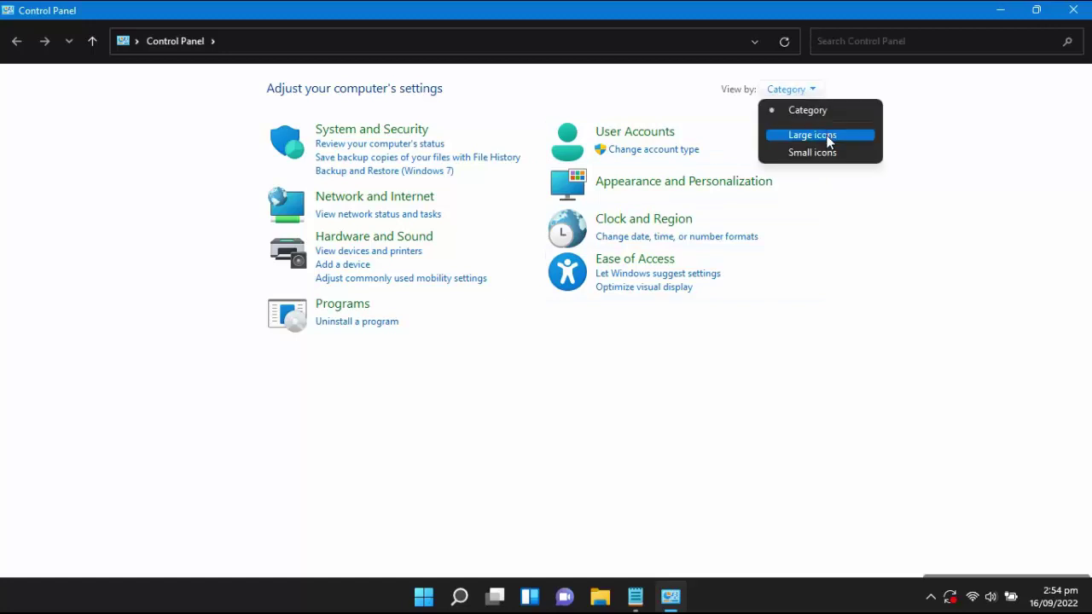
click(827, 139)
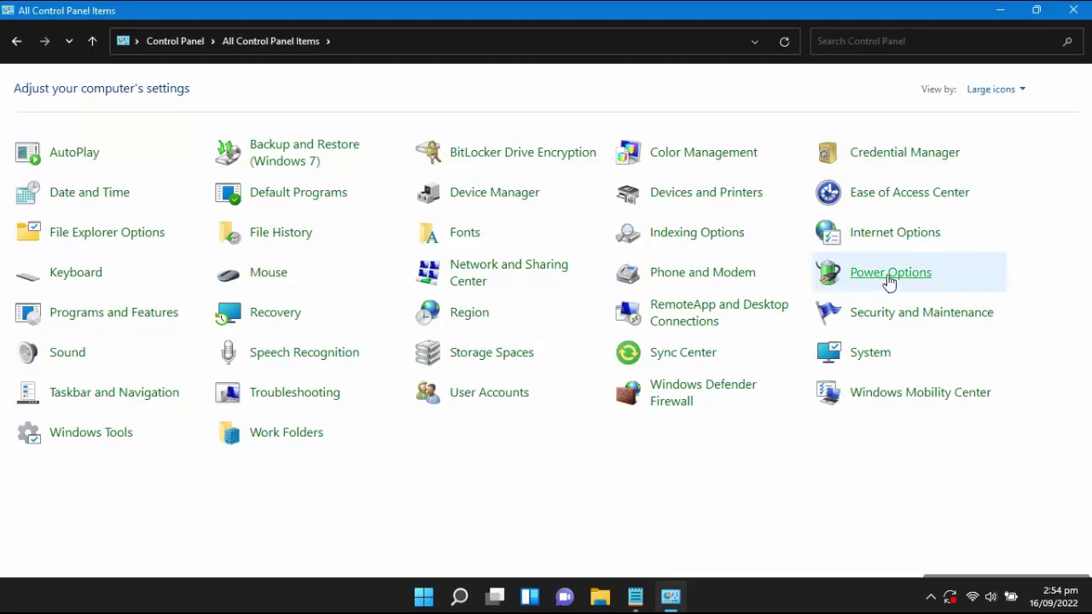
Step: In Power Options, unlock the power button settings, disable "Turn on fast startup (recommended)", save the changes and close the window
click(888, 273)
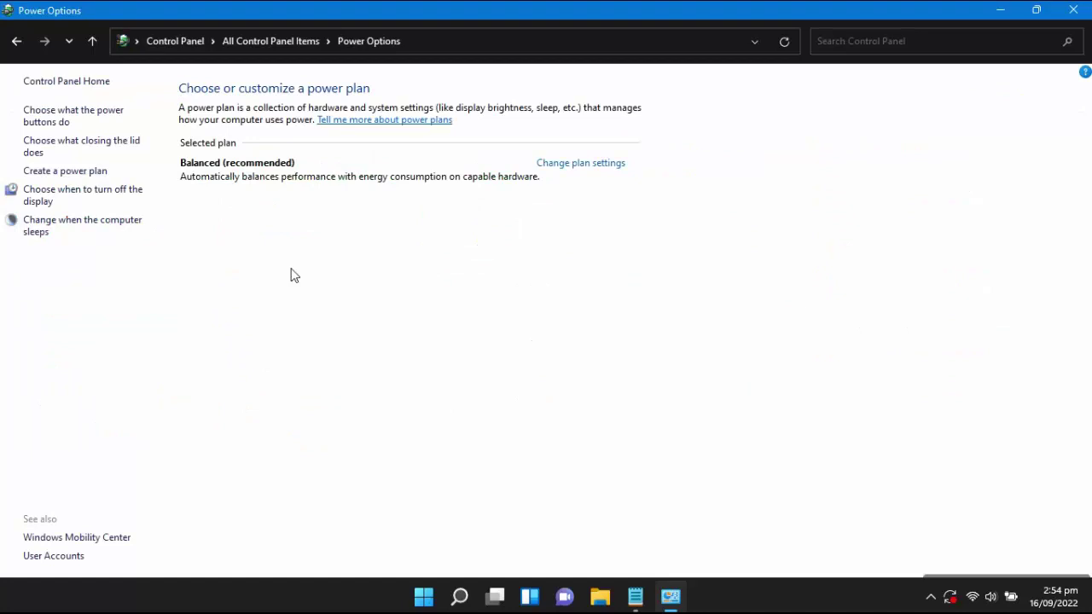
click(87, 115)
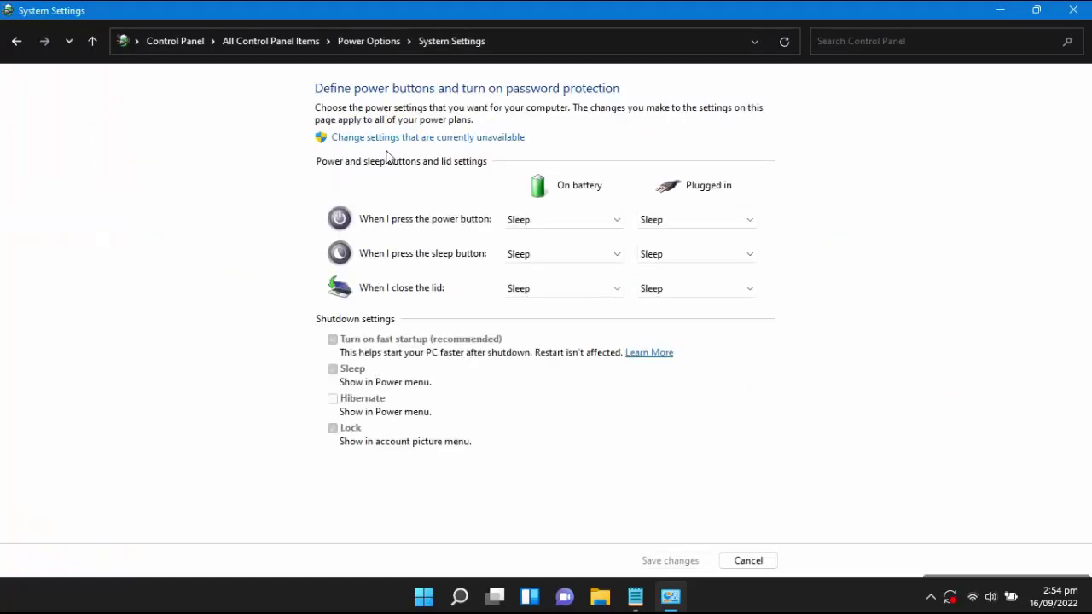
click(394, 138)
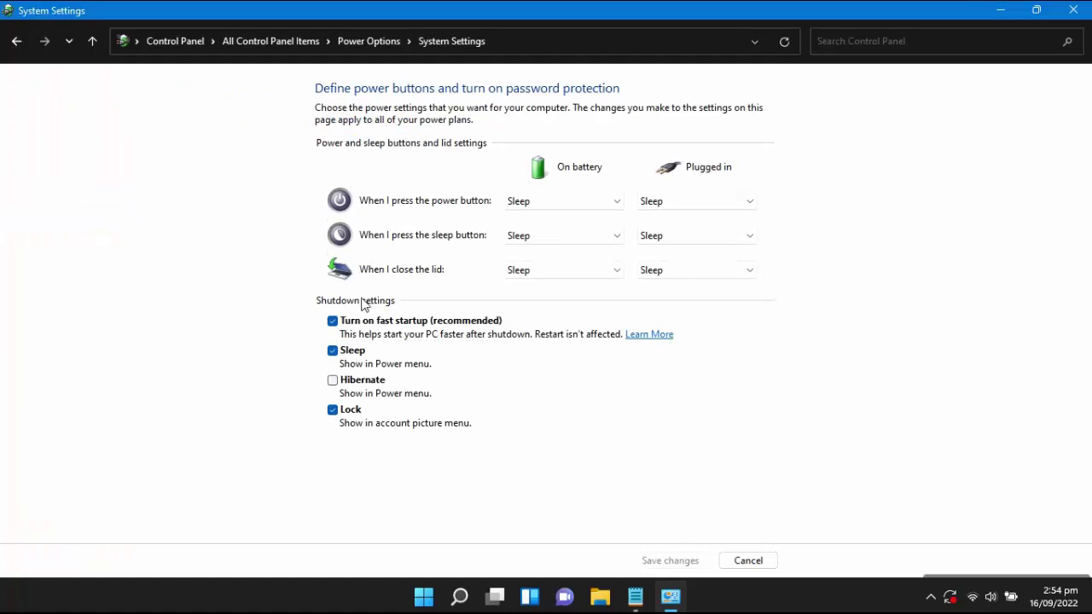
click(333, 322)
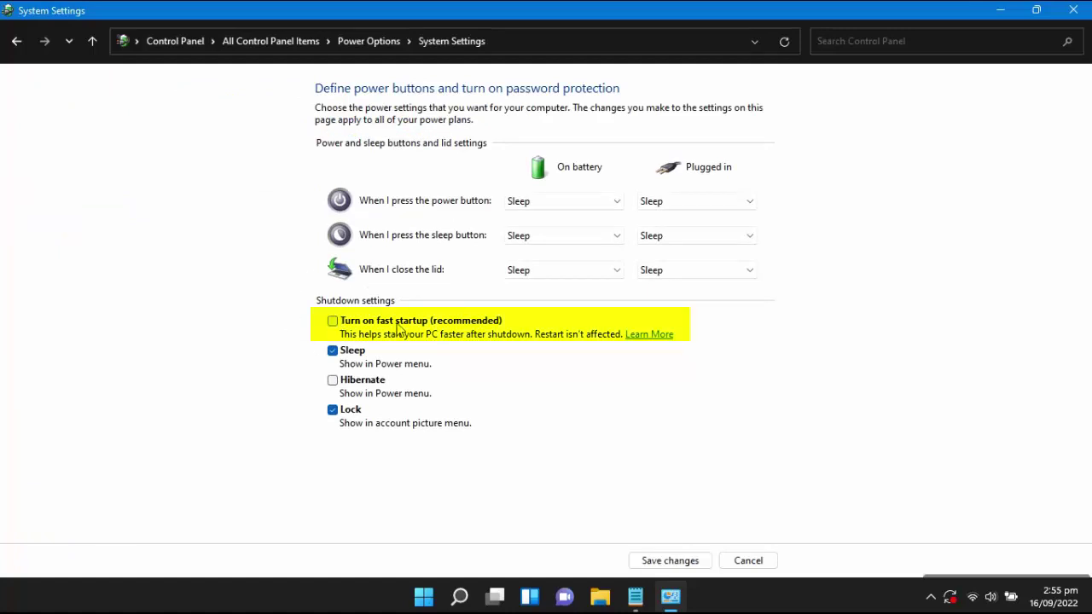
click(655, 563)
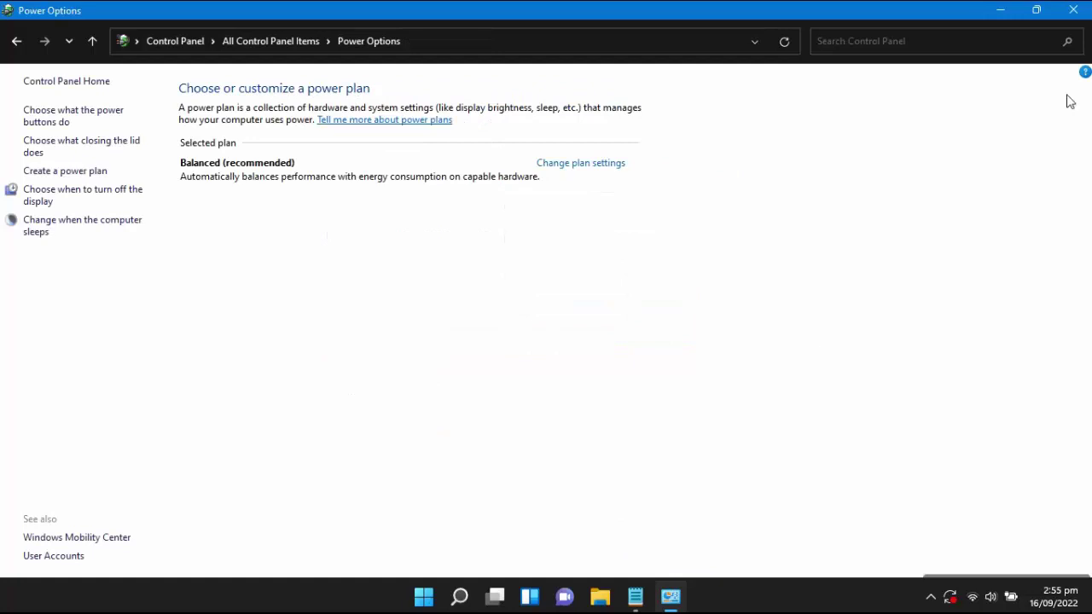
click(1072, 10)
Step: Highlight the closing note in Notepad about the tweaks that help fix the battery draining issue
drag(250, 186, 856, 189)
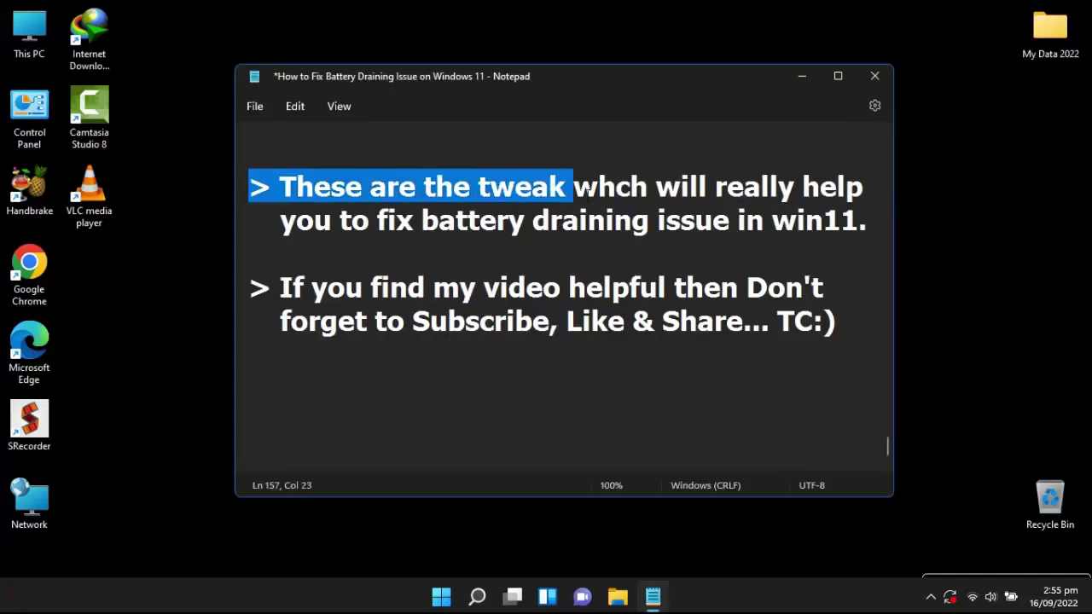
drag(282, 220, 867, 220)
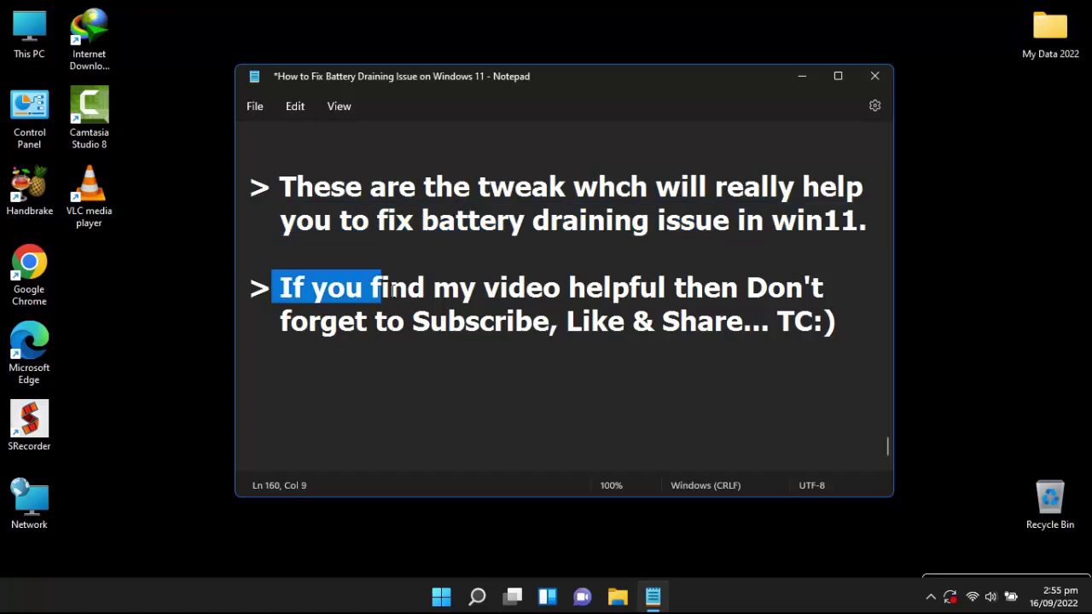